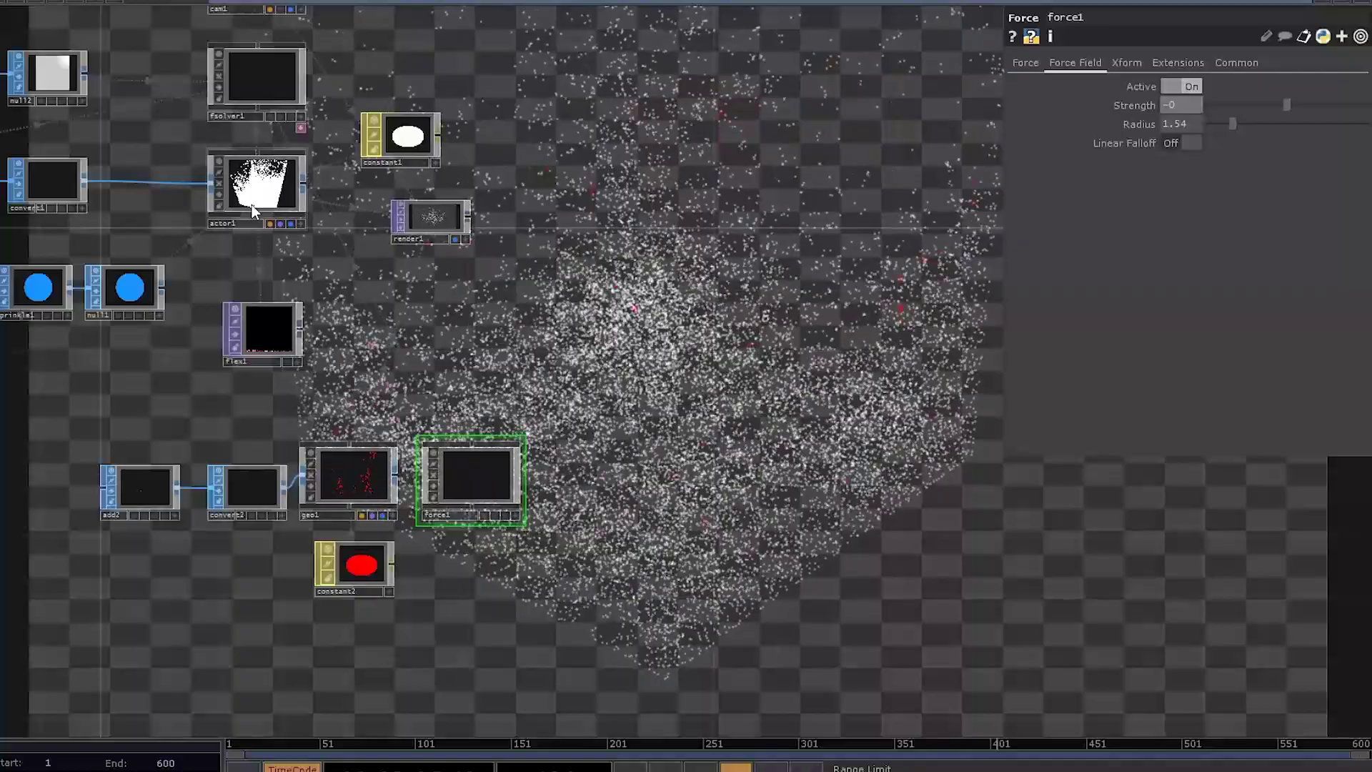
Step: Set the existing Flex solver's vertical gravitational acceleration to -2 and slightly reduce its particle radius
left_click(254, 211)
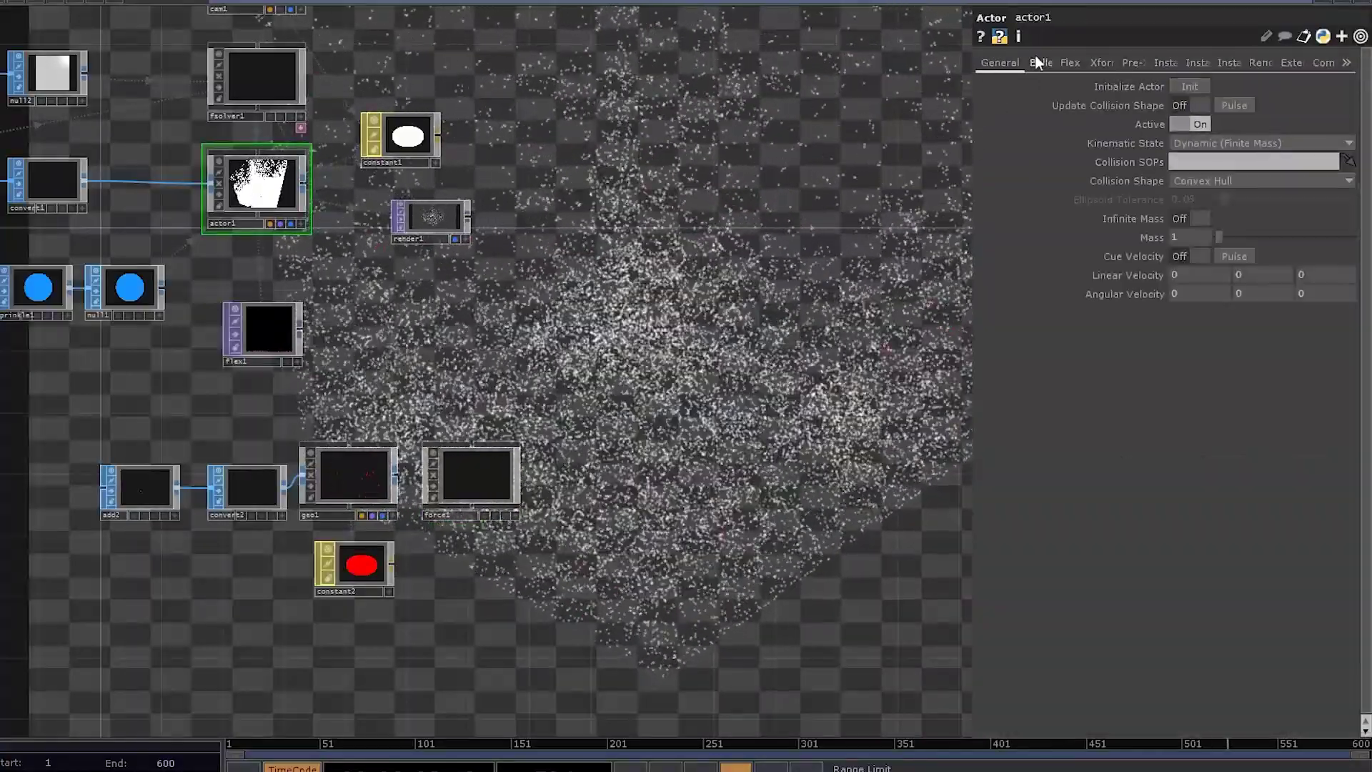
left_click(257, 78)
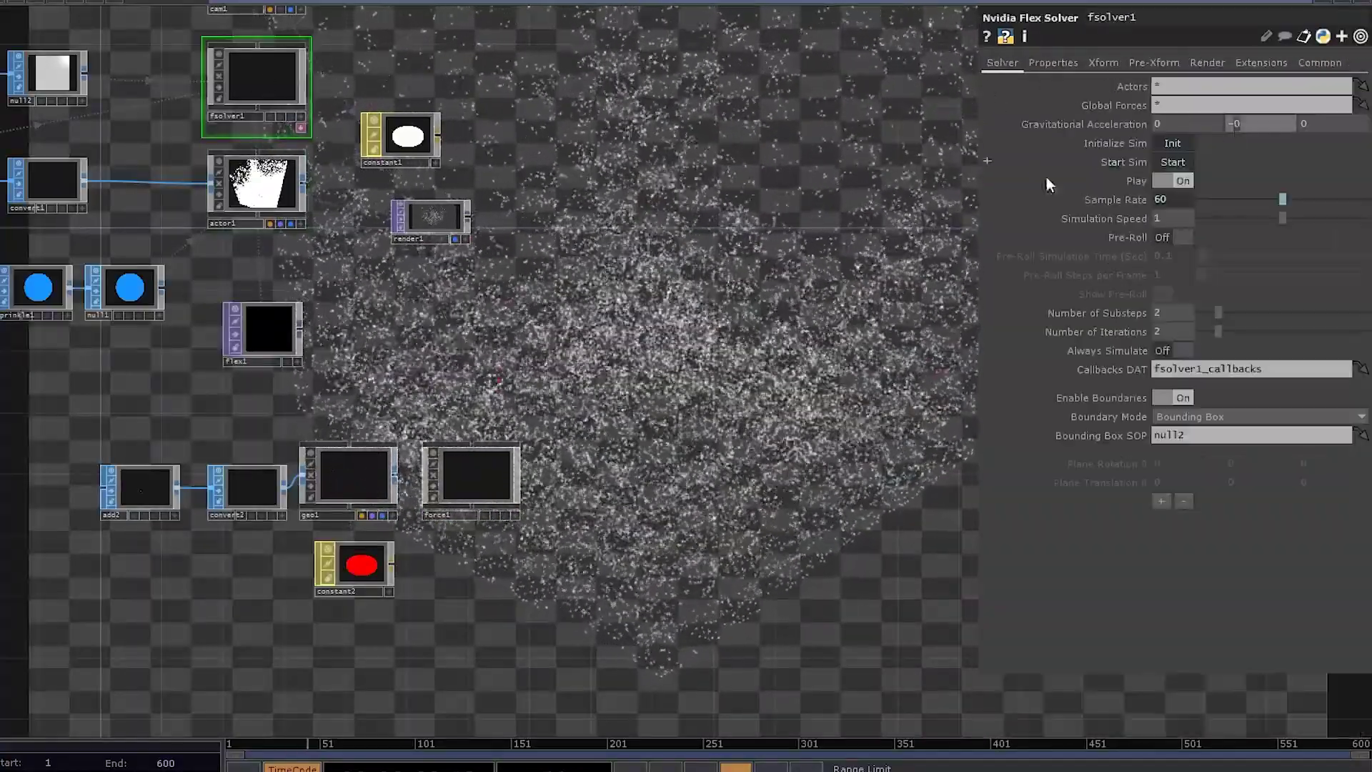
type("2")
key("Return")
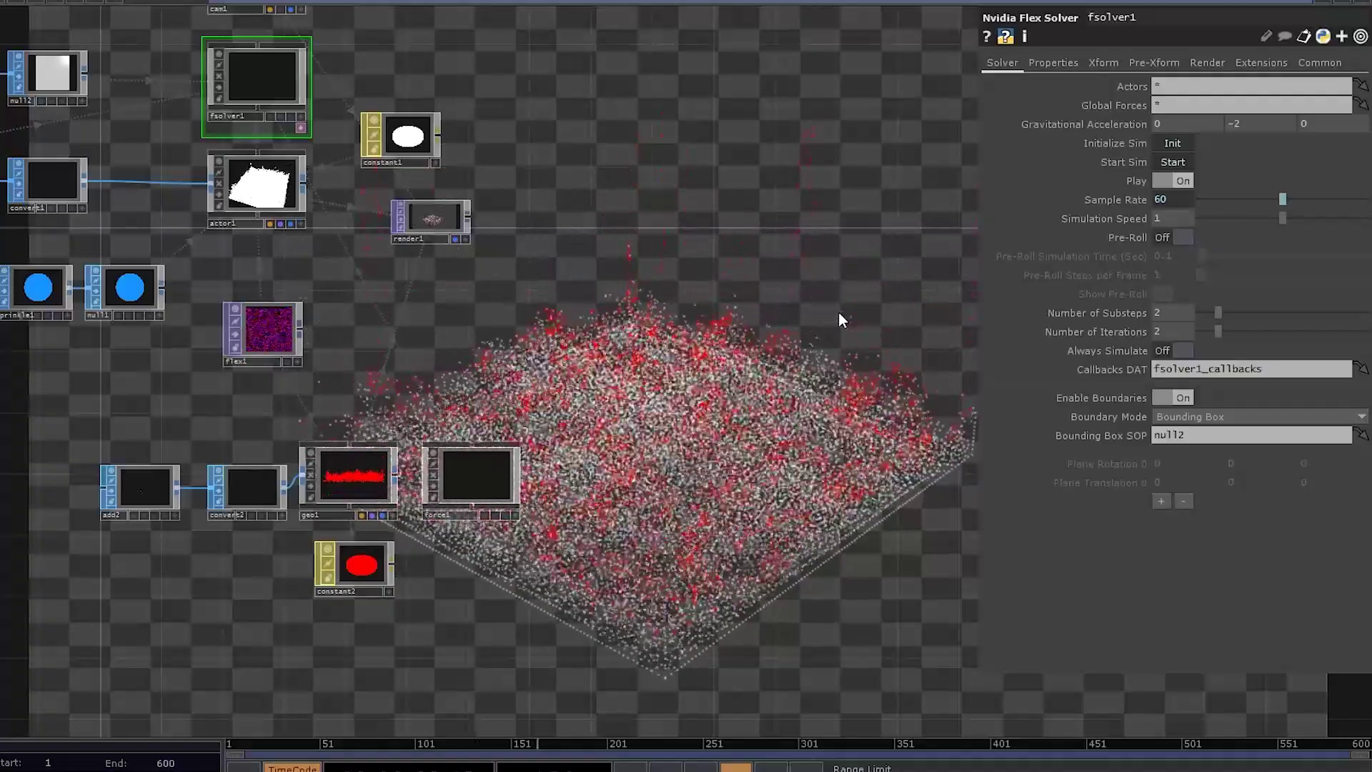
left_click(1062, 66)
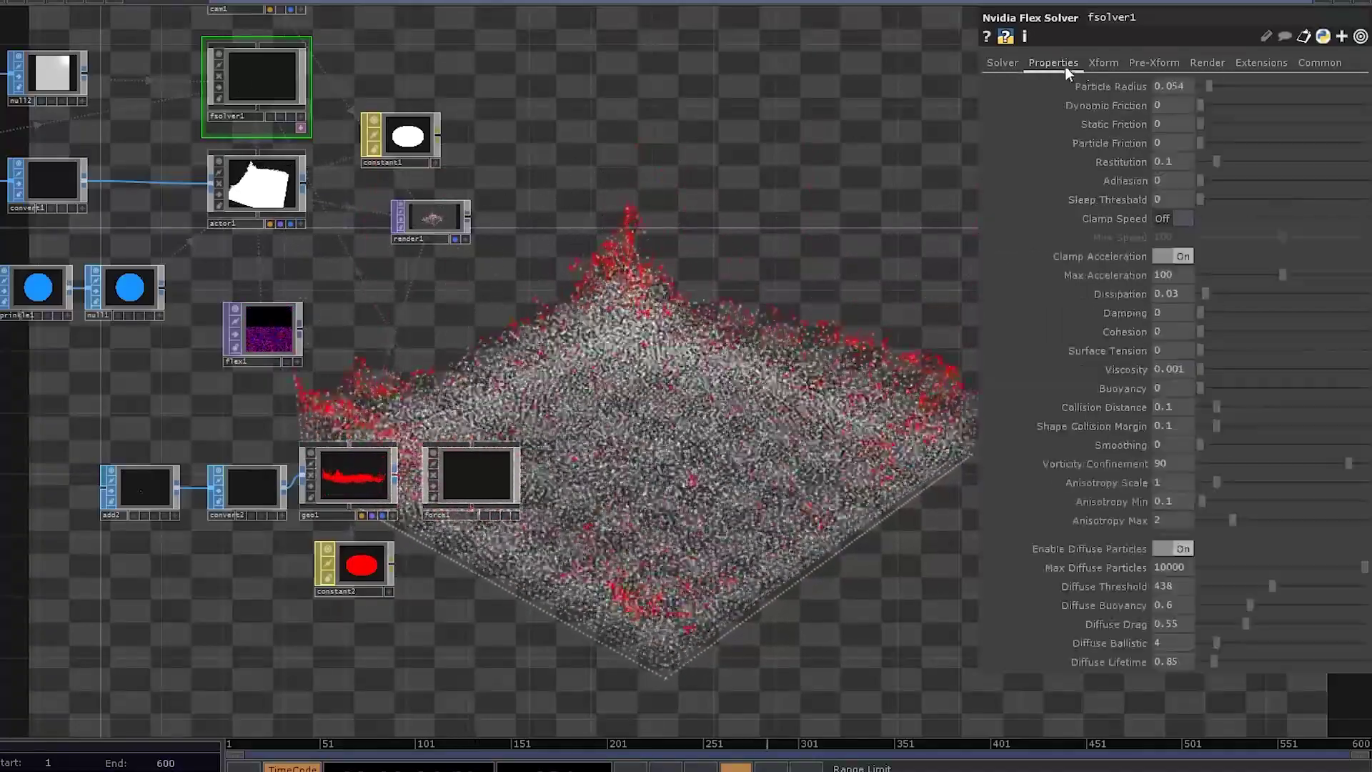
left_click_drag(1211, 90, 1203, 92)
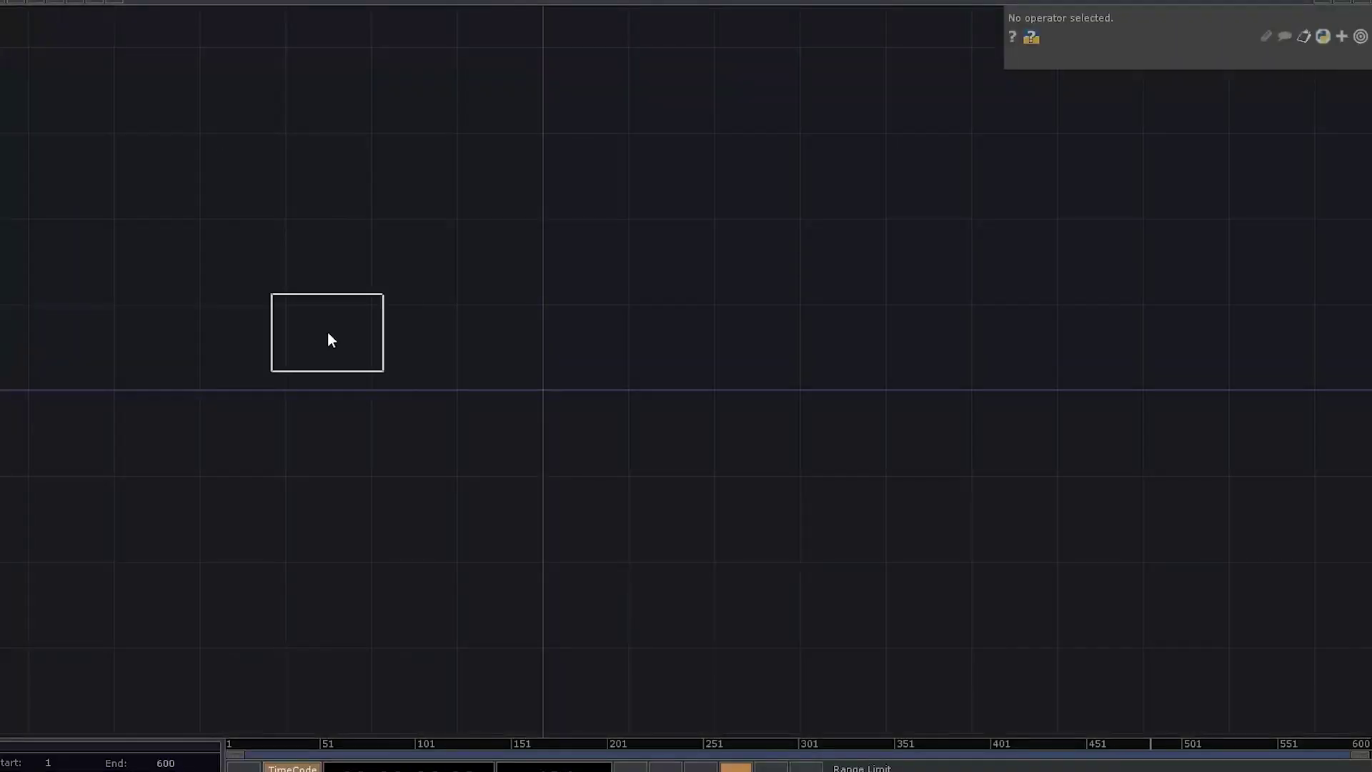
Step: Place an Add SOP in the empty network and wire a Convert SOP after it, converting to Particles Per Point
left_click(331, 339)
right_click(370, 322)
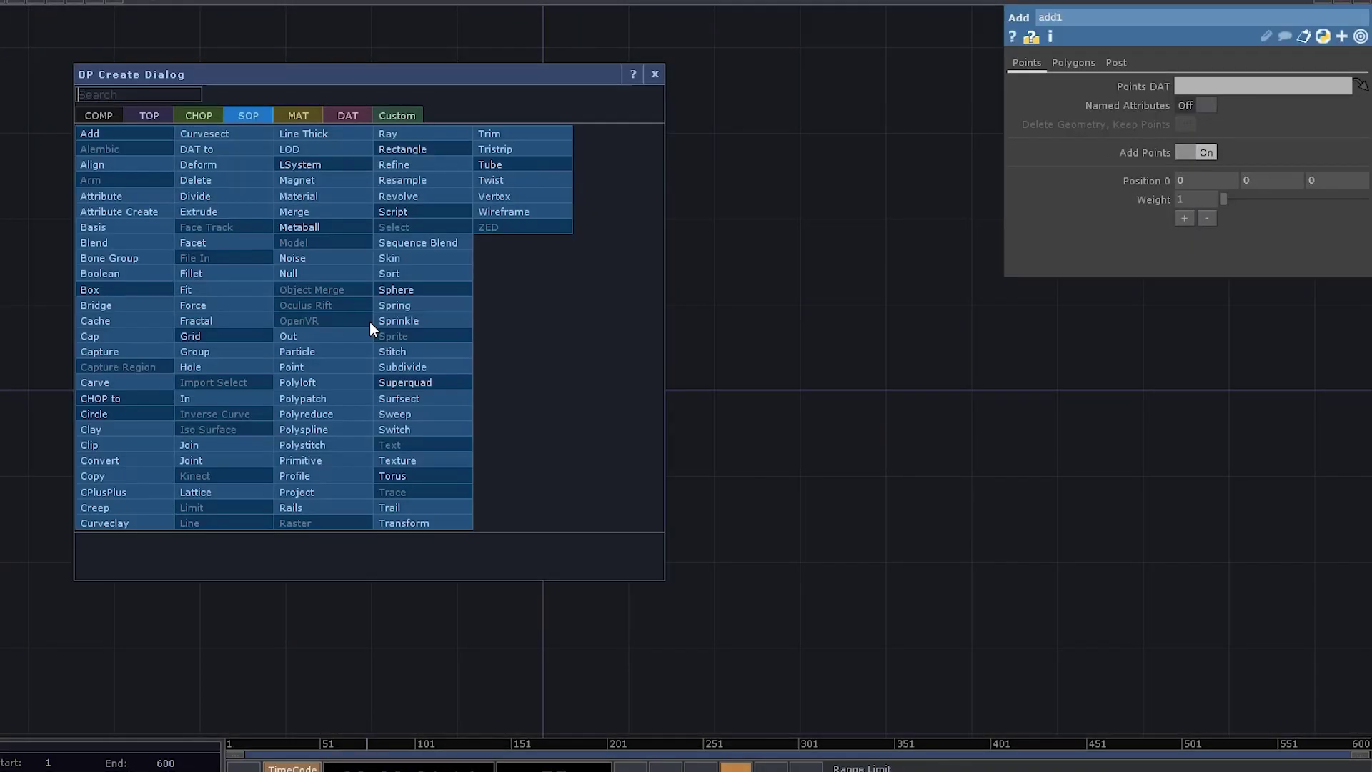
left_click(128, 397)
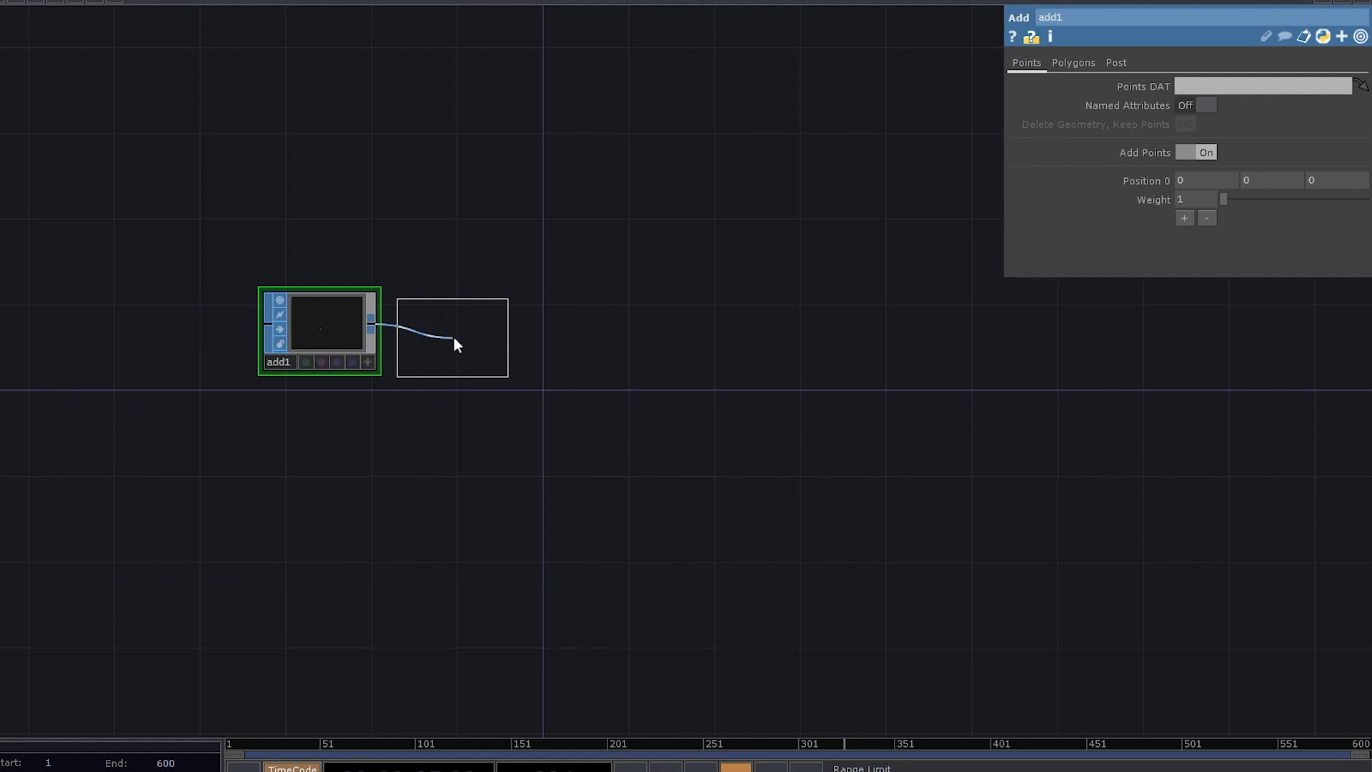
left_click(458, 344)
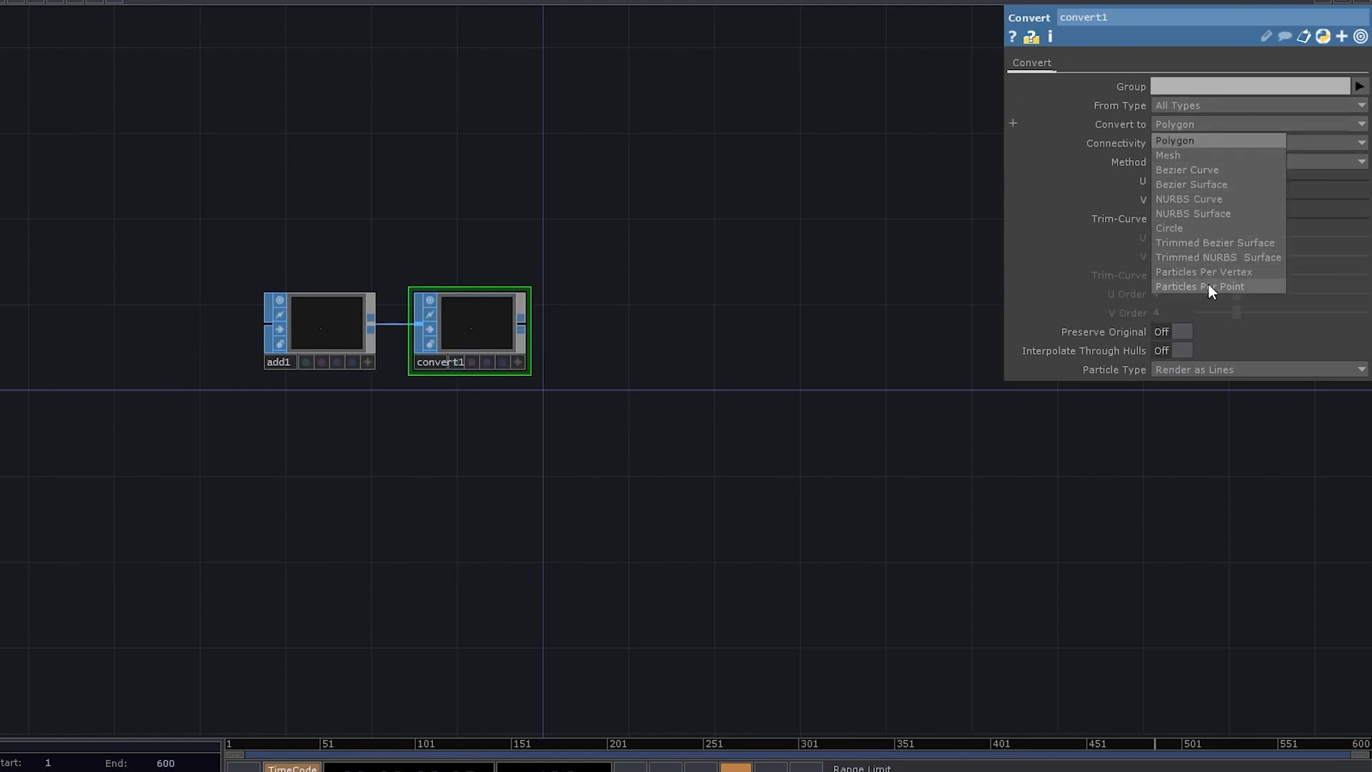
left_click(1208, 285)
Step: Connect an Actor component to the output of the Convert SOP and turn on its instancing
scroll(612, 358, "up", 5)
right_click(387, 313)
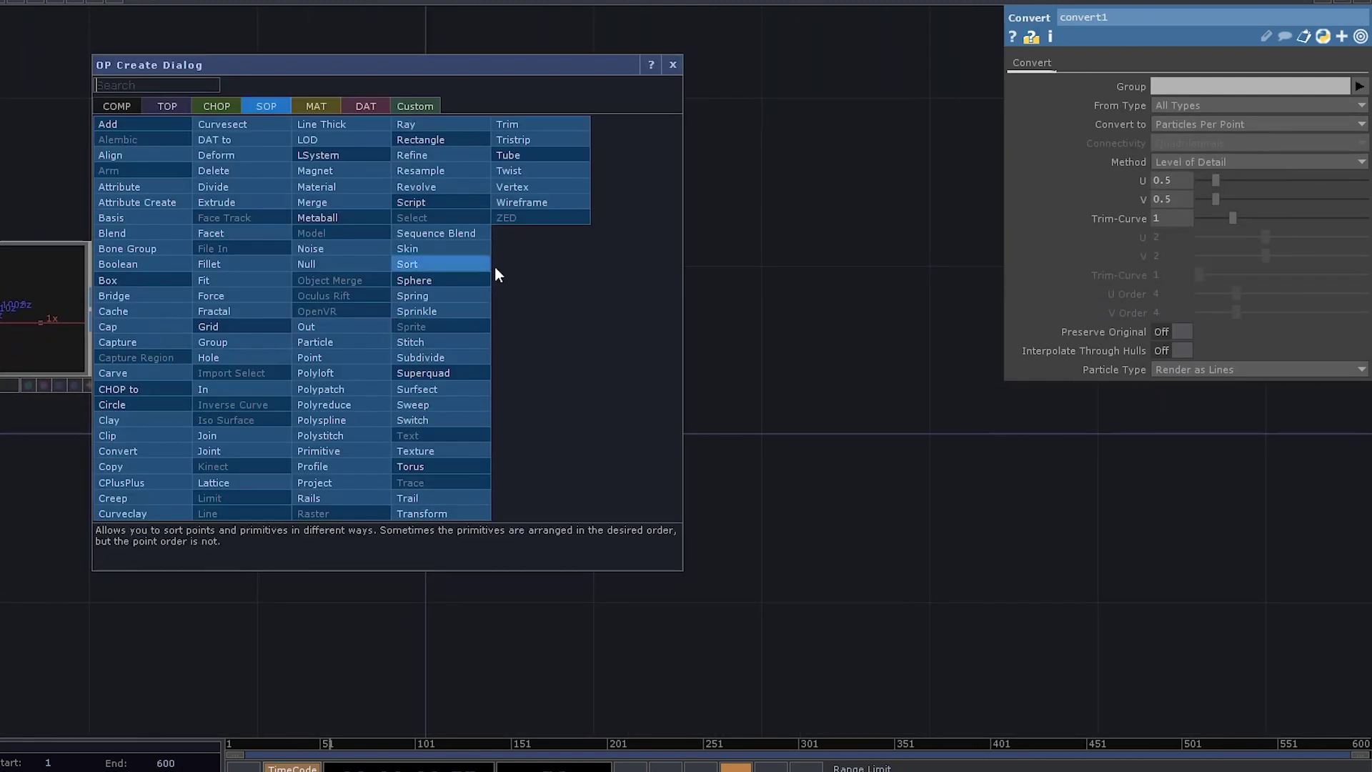
left_click(121, 105)
left_click(428, 156)
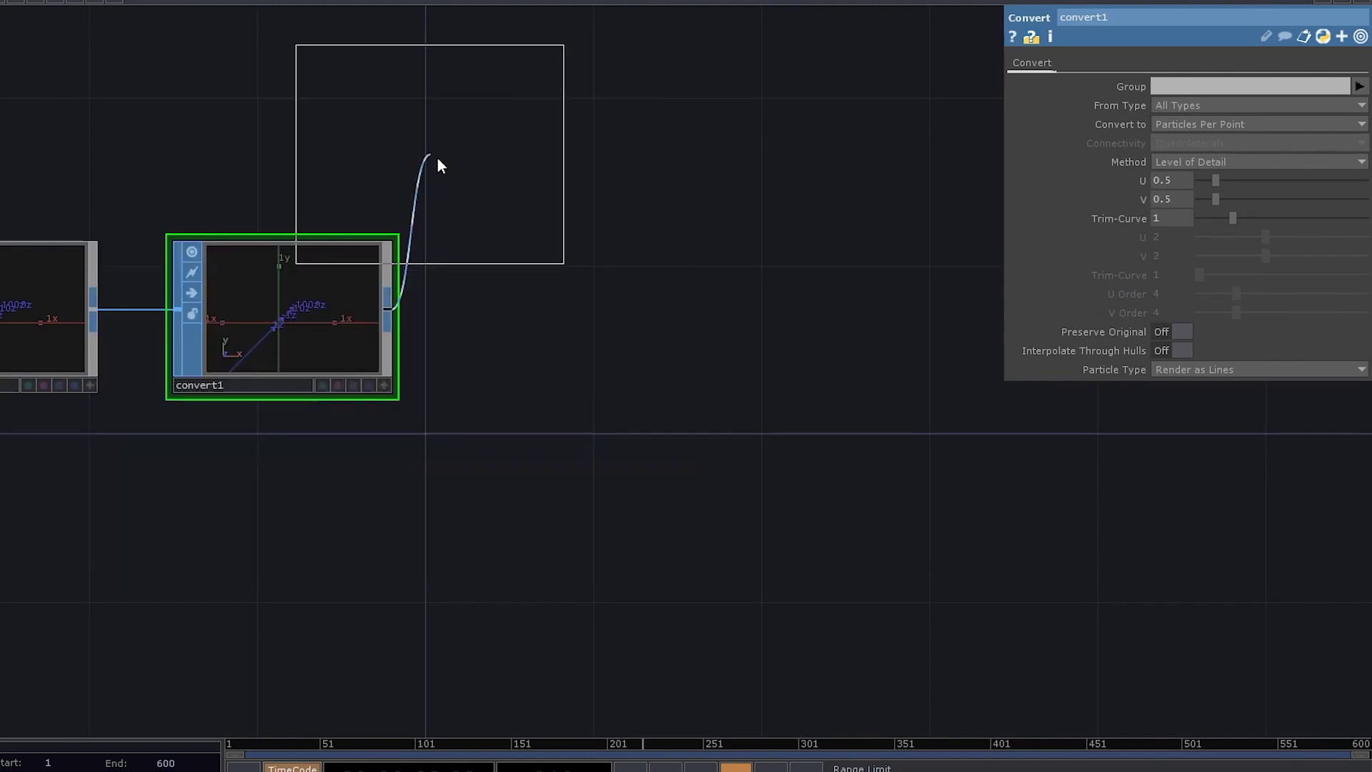
left_click(646, 315)
scroll(664, 326, "down", 3)
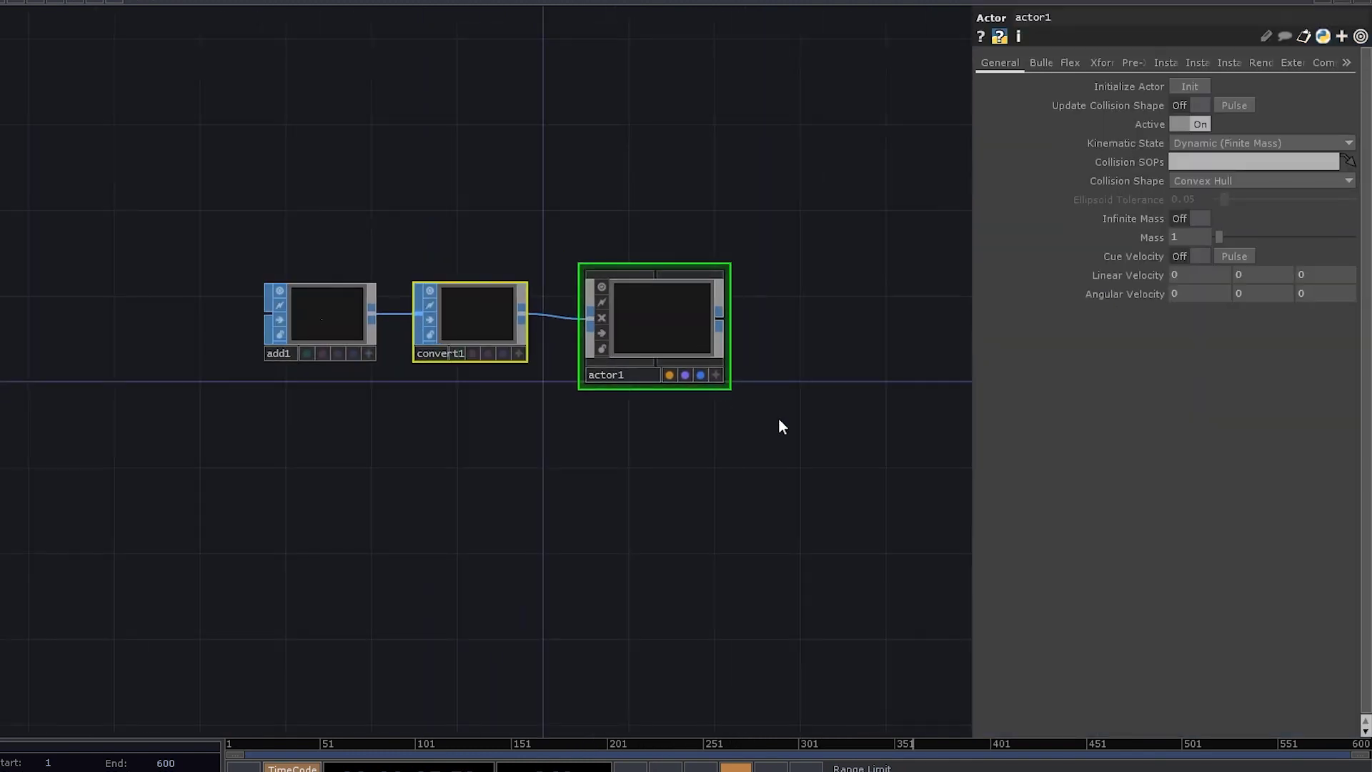
left_click_drag(782, 426, 732, 370)
left_click(1166, 63)
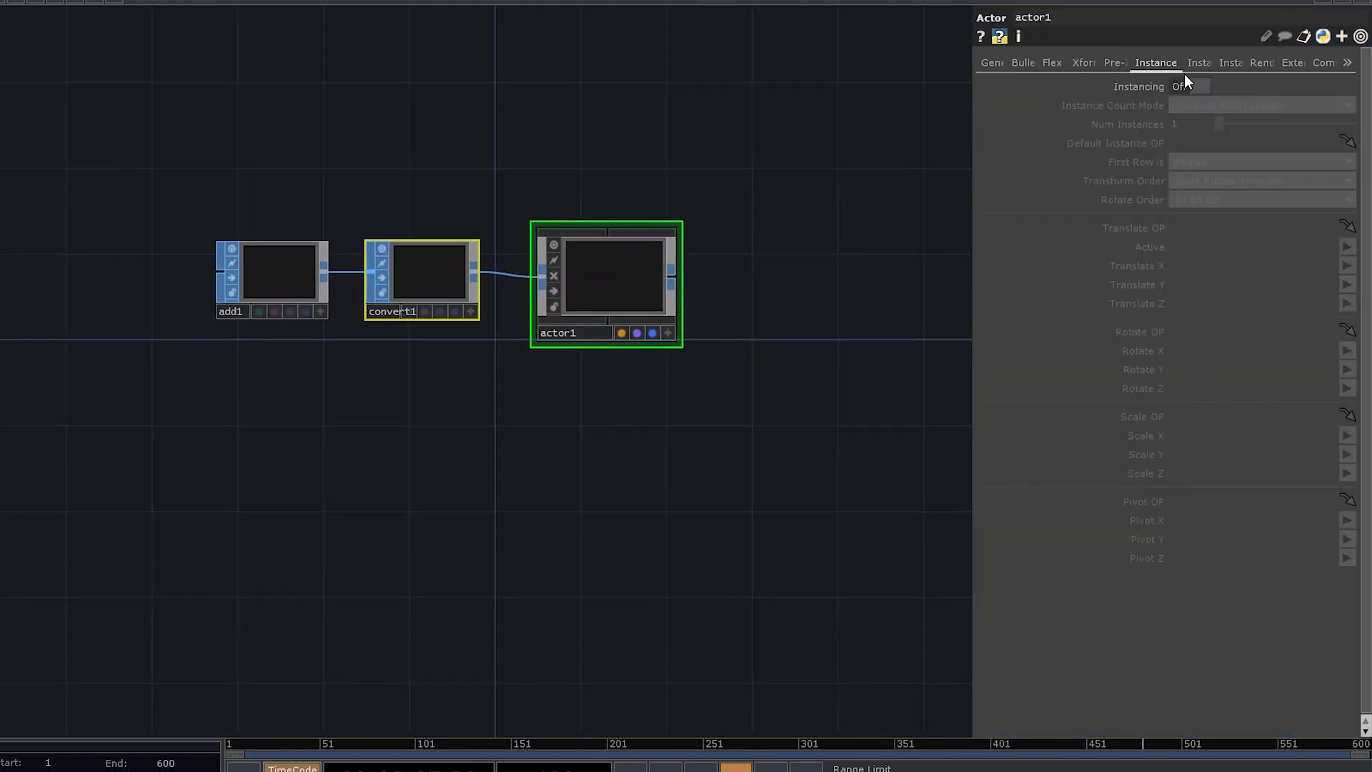
left_click(1192, 84)
Step: Build a Sphere, Transform and Null SOP chain and drive the actor's instance translation from null1 with P(0), P(1) and P(2)
double_click(303, 409)
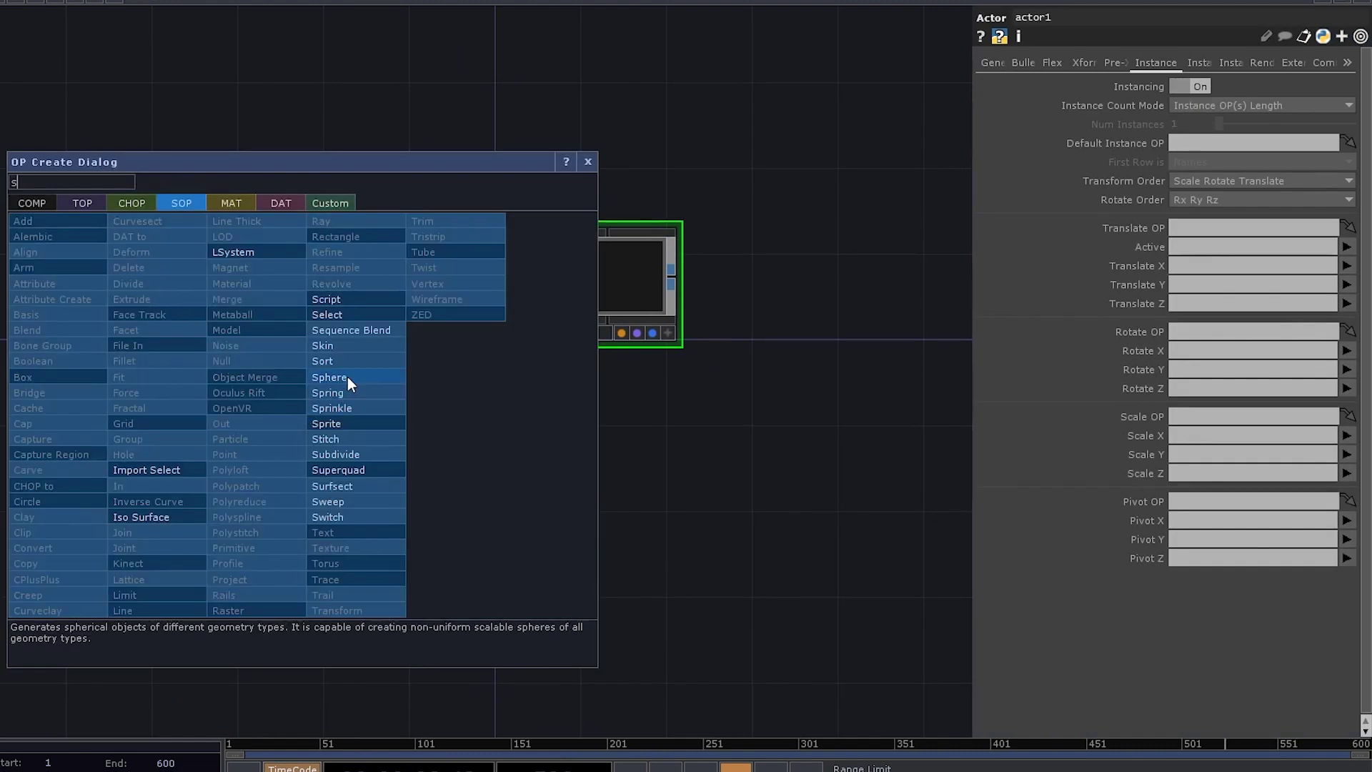
left_click(348, 376)
left_click(253, 422)
right_click(302, 420)
left_click(346, 378)
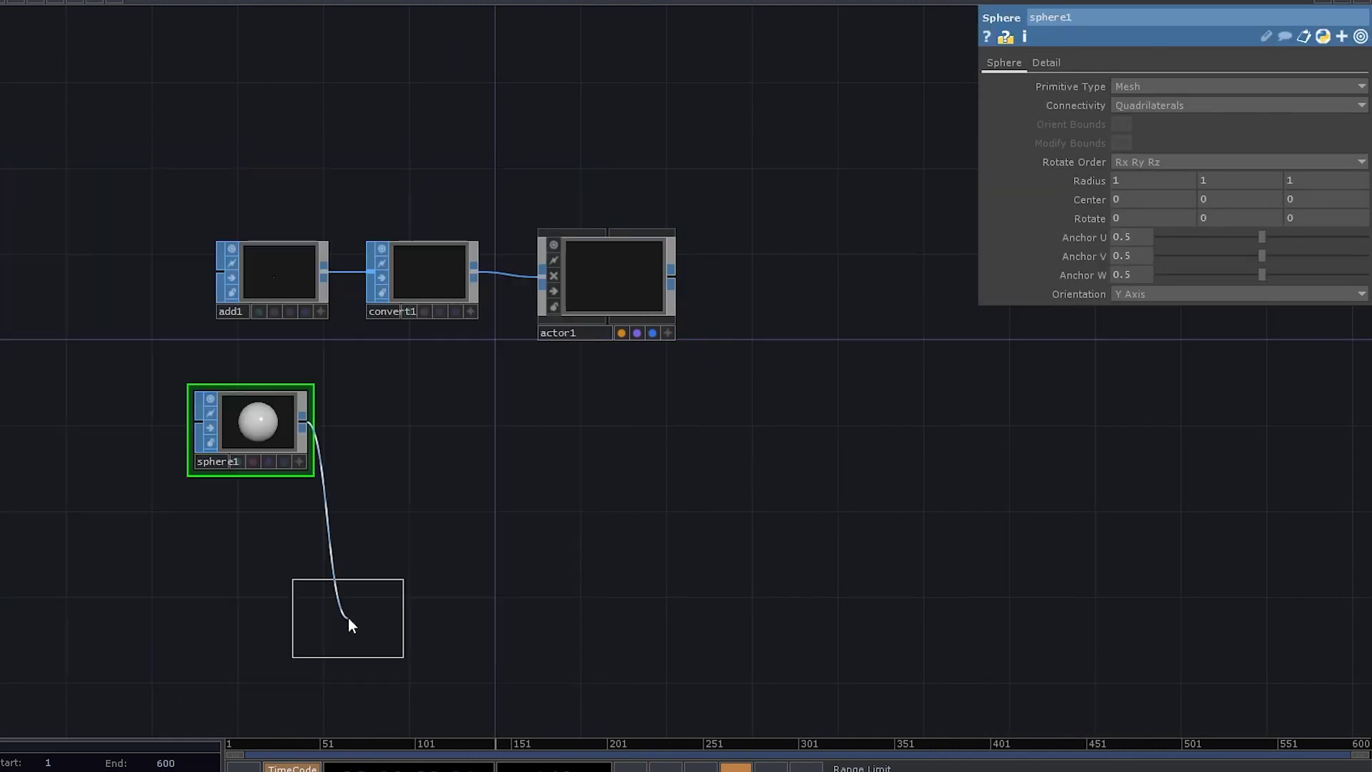
left_click(399, 427)
right_click(431, 417)
left_click(432, 414)
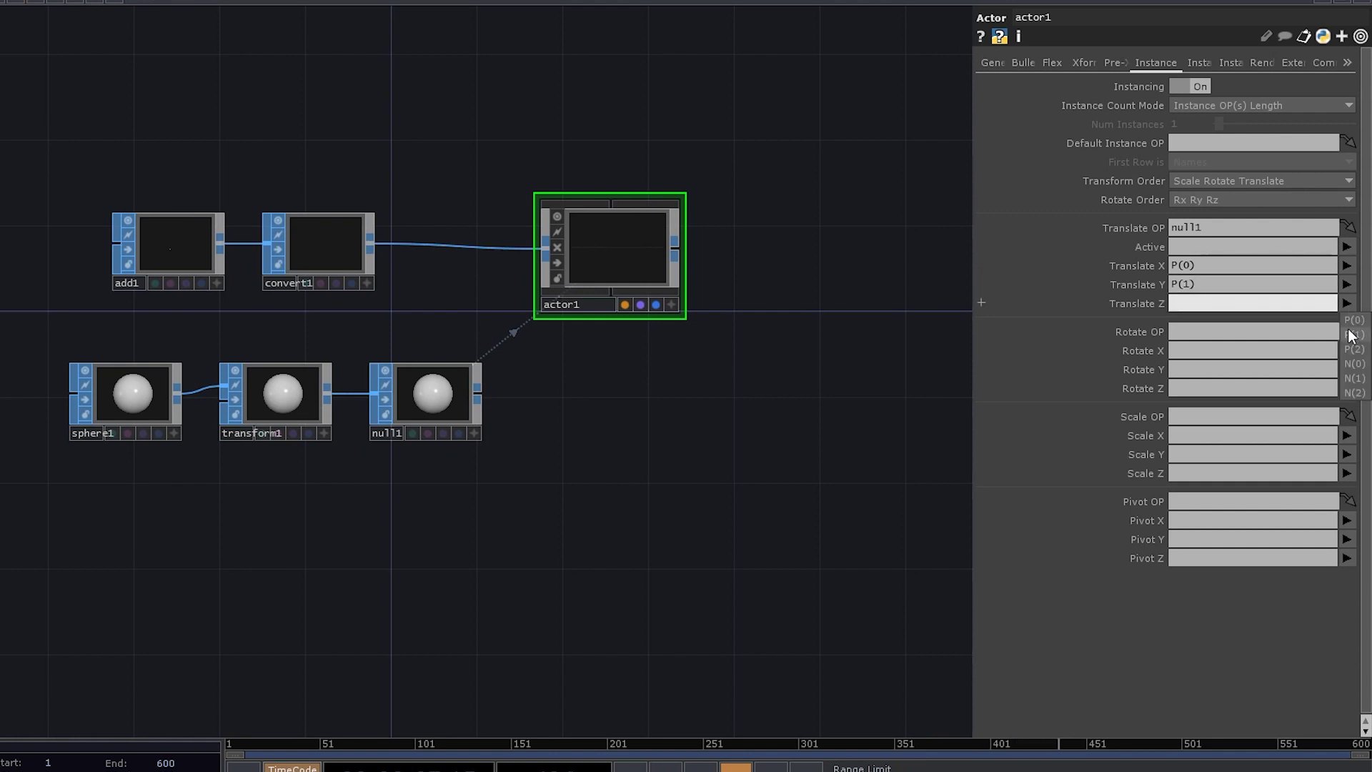
scroll(610, 243, "up", 5)
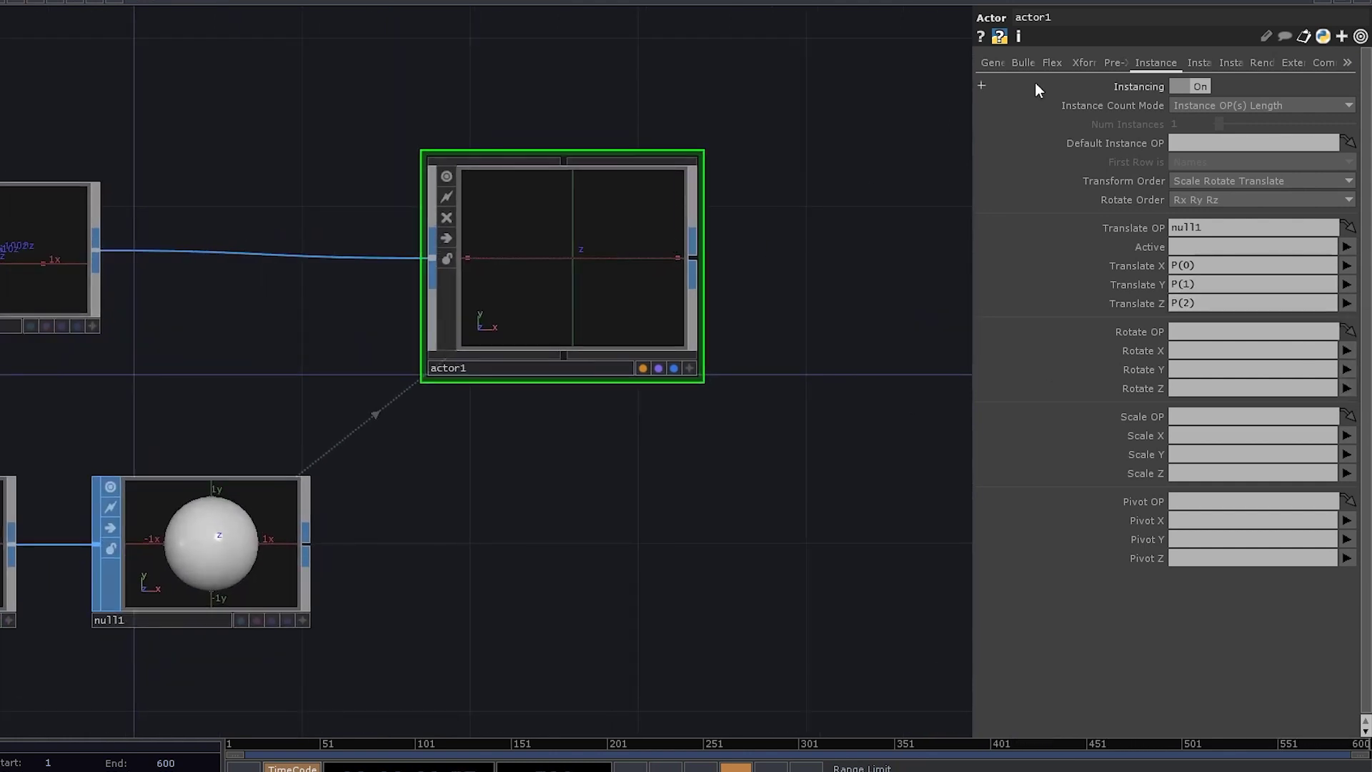
Step: Create a Constant material beside the actor and assign it as the actor's material
scroll(581, 264, "up", 5)
scroll(726, 324, "down", 5)
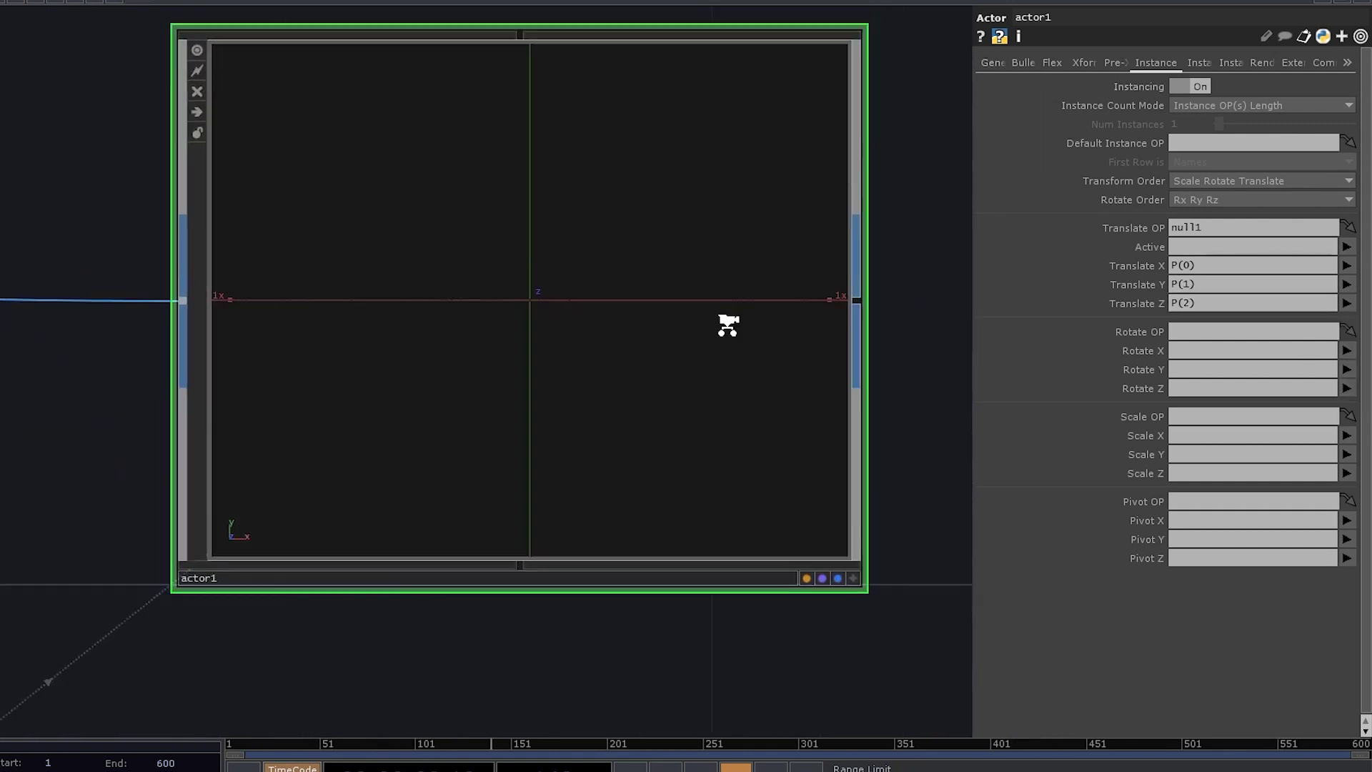
scroll(632, 332, "down", 2)
key("Tab")
left_click(551, 93)
left_click(359, 113)
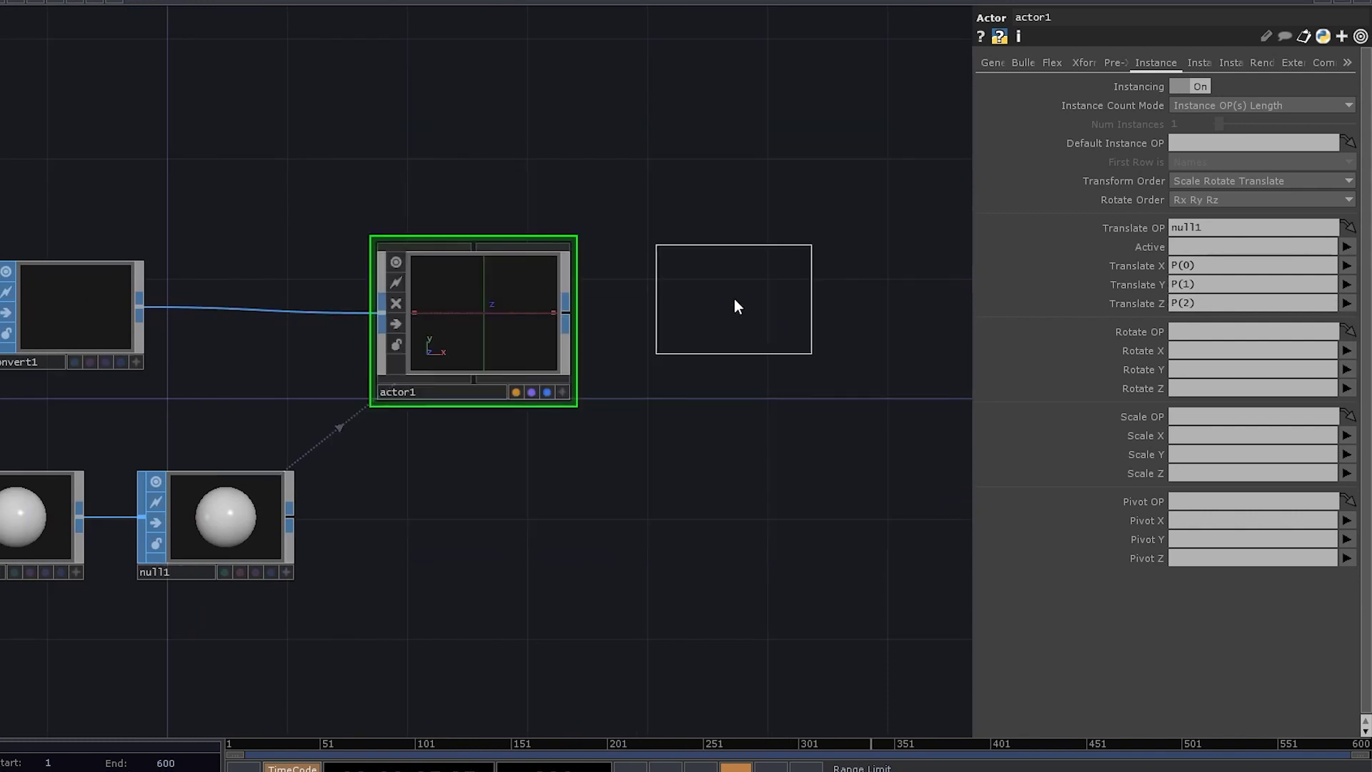
left_click(727, 306)
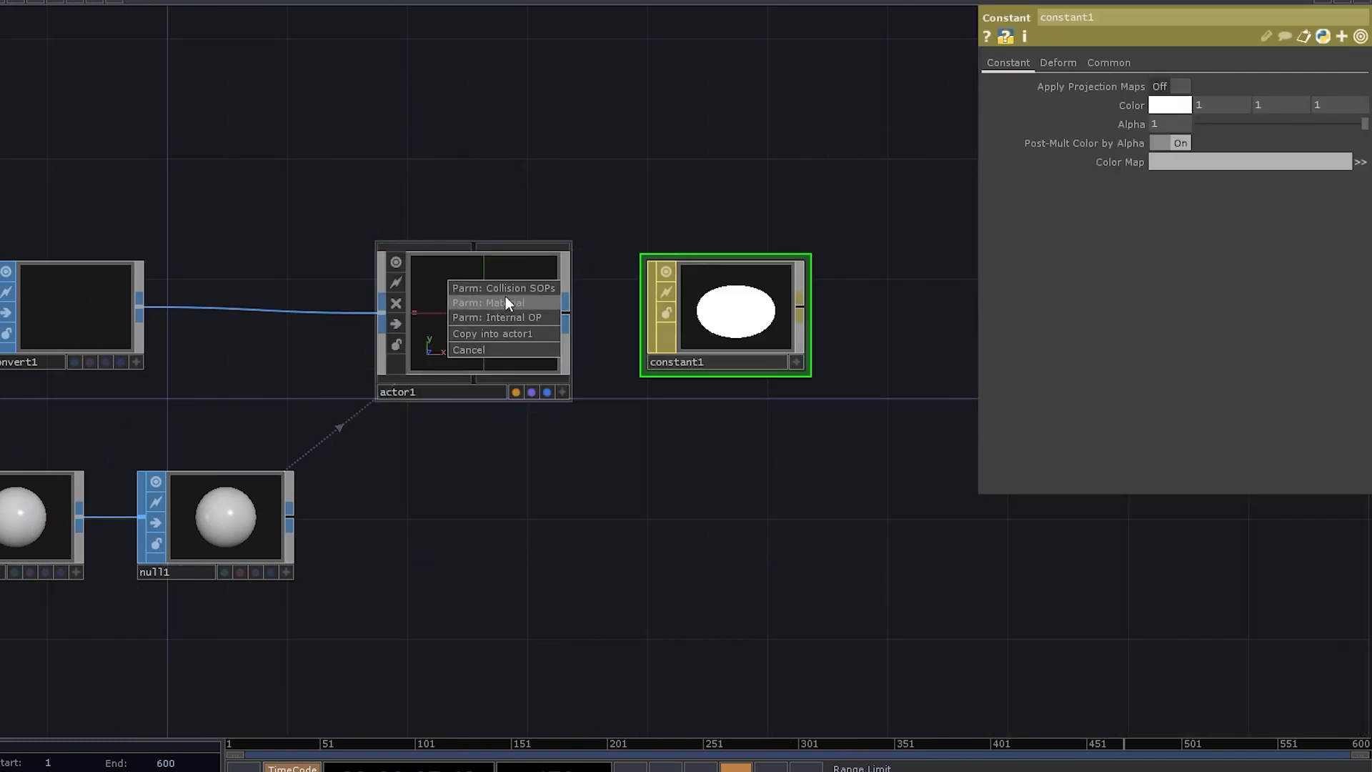
left_click(506, 302)
left_click(521, 352)
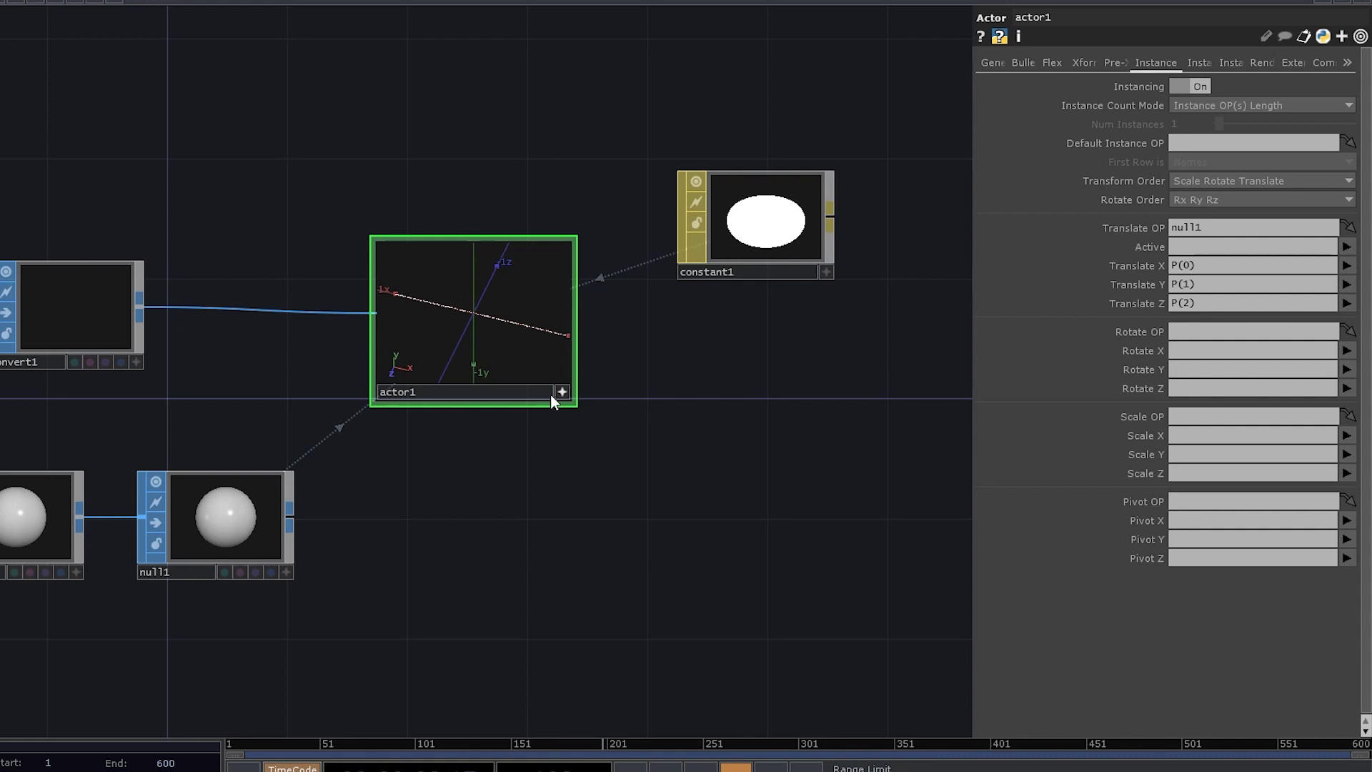
Step: Initialize the actor to refresh its instanced points and check them in its viewer
scroll(621, 358, "down", 2)
left_click(1000, 63)
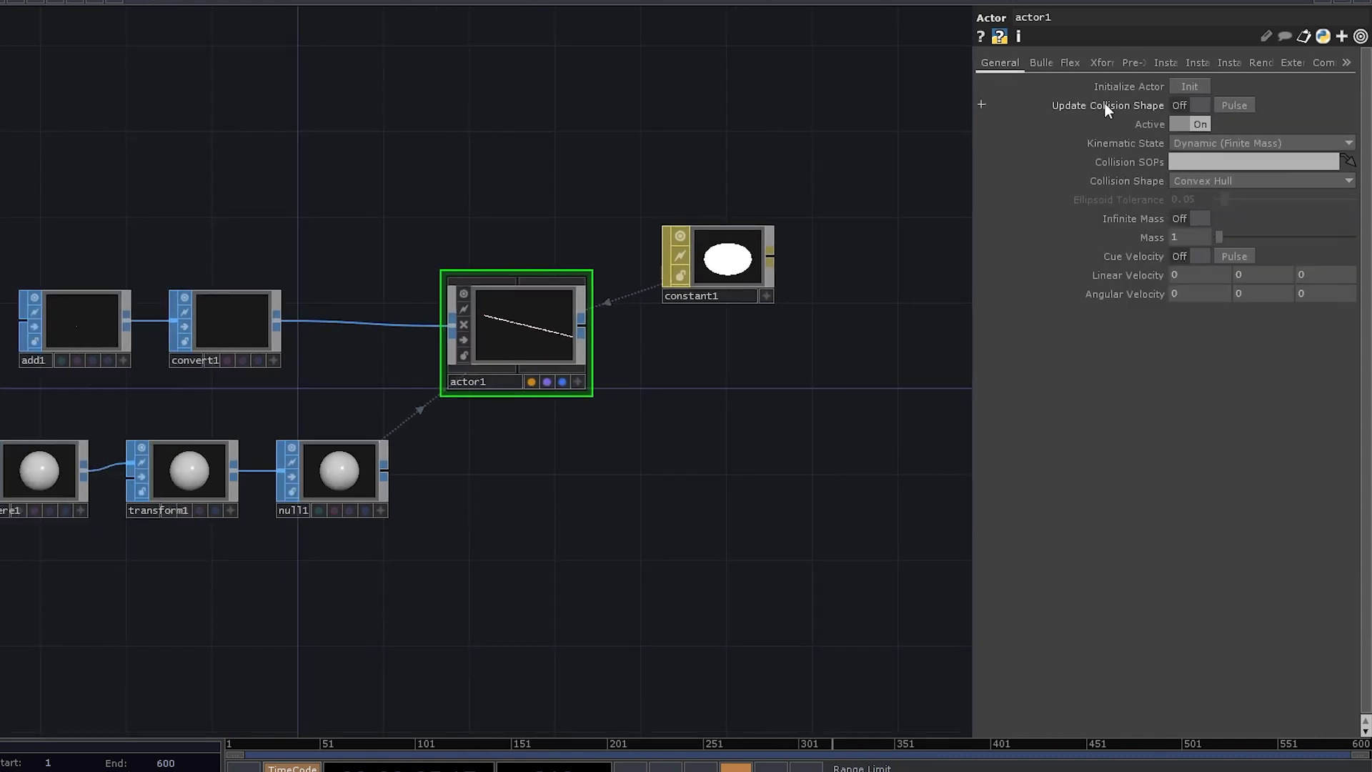
scroll(558, 368, "up", 5)
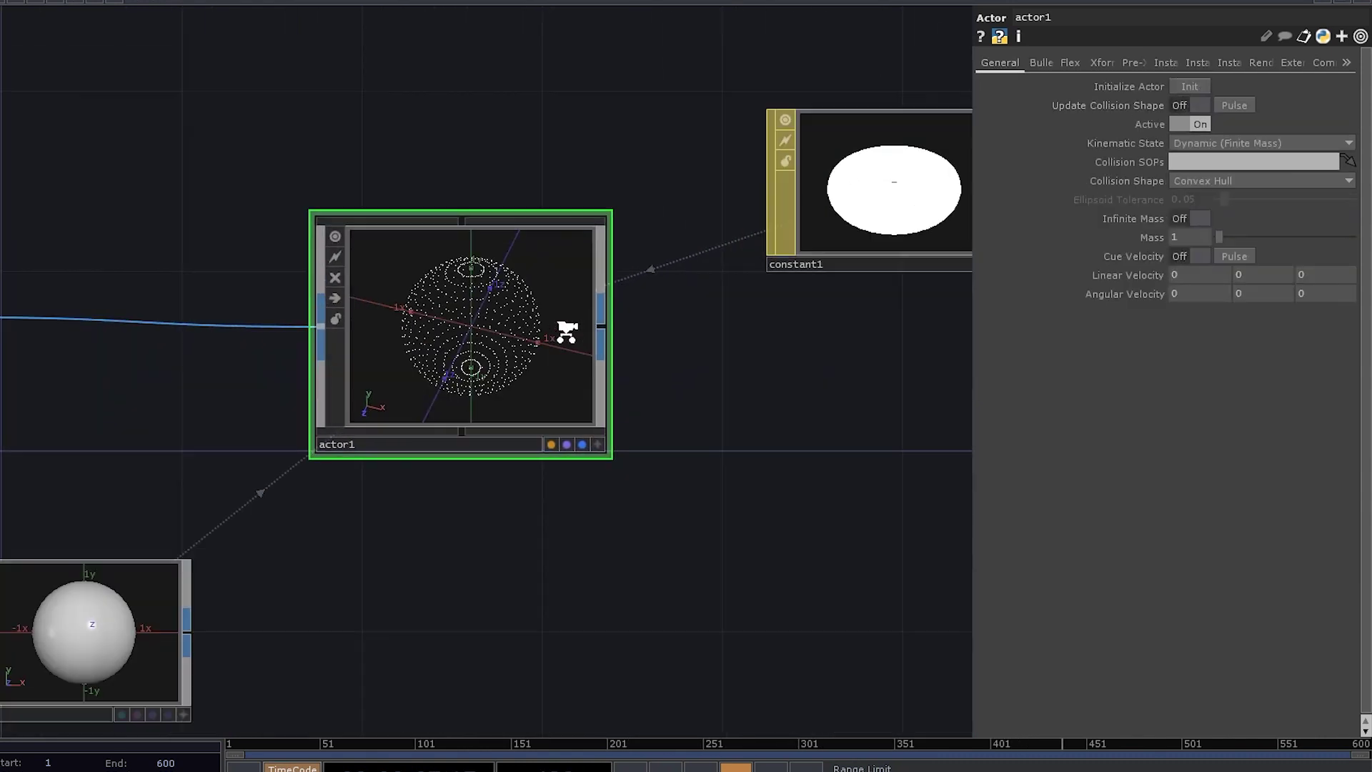
scroll(461, 420, "down", 3)
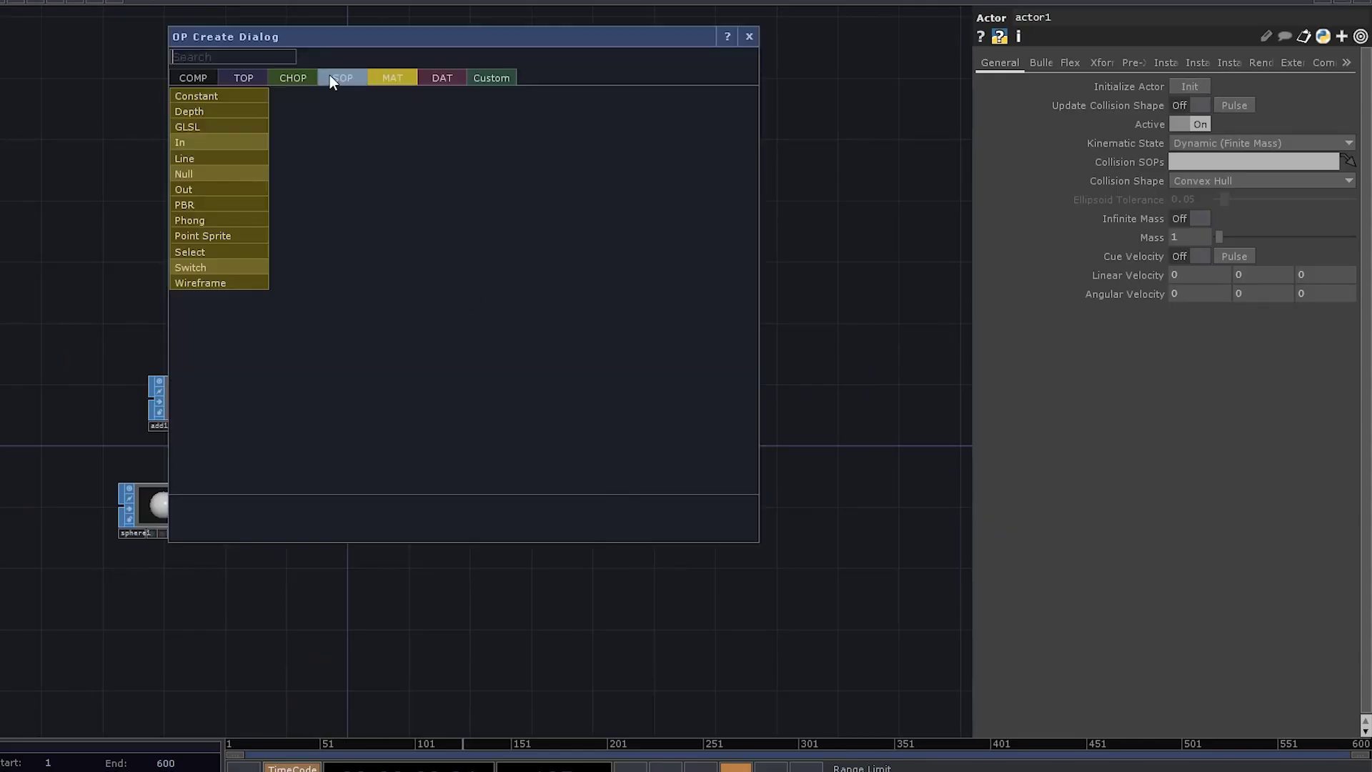
Step: Build a Box, Transform and Null SOP chain and align it above the Add and Convert operators
left_click(336, 77)
left_click(214, 252)
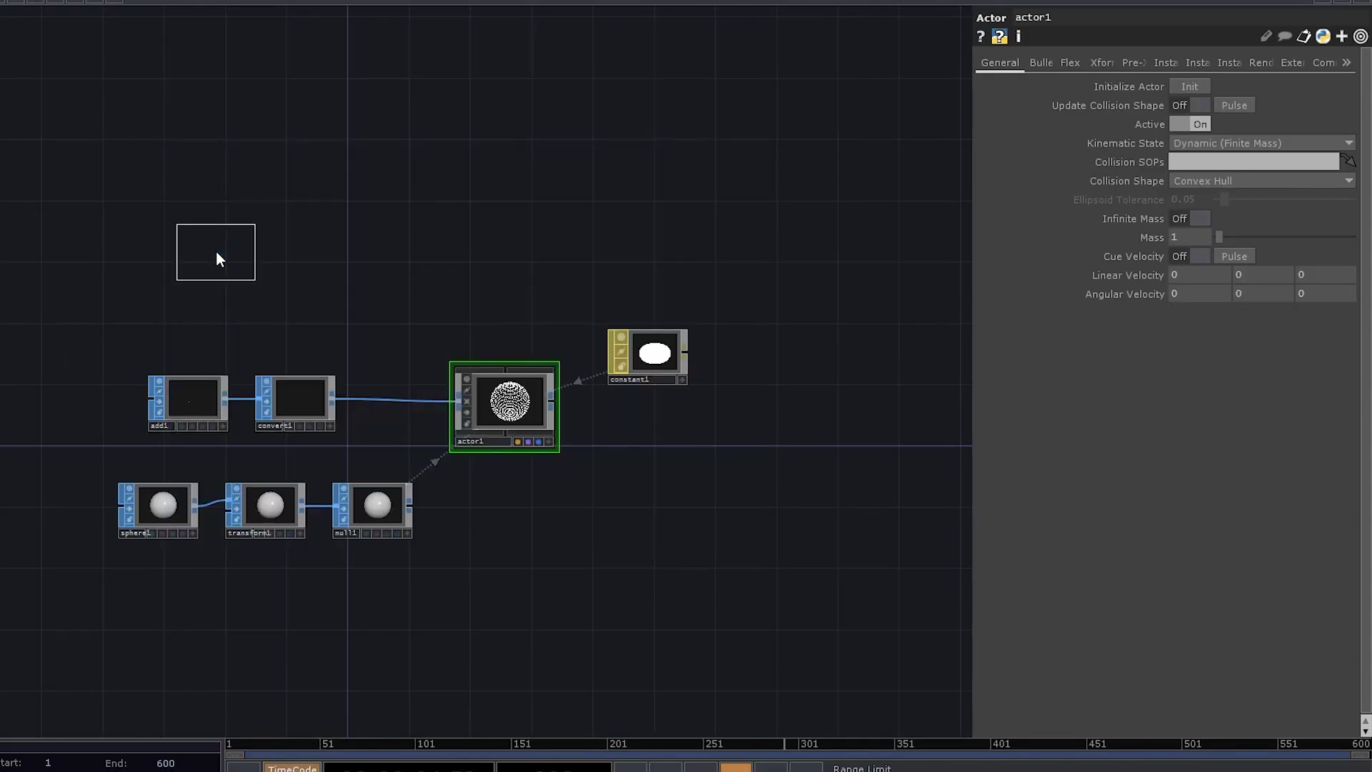
left_click(268, 292)
key("Tab")
left_click(340, 493)
left_click(345, 296)
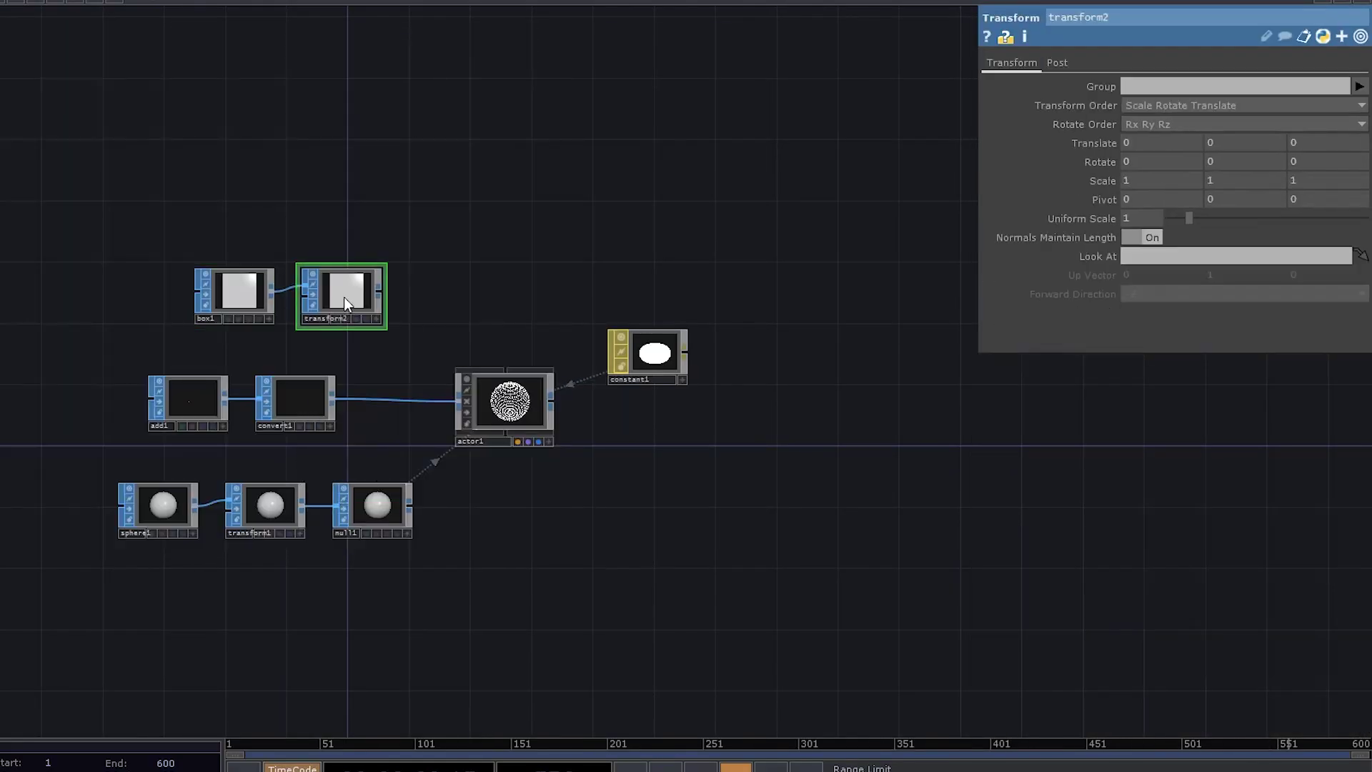
key("Tab")
left_click(340, 244)
left_click(448, 296)
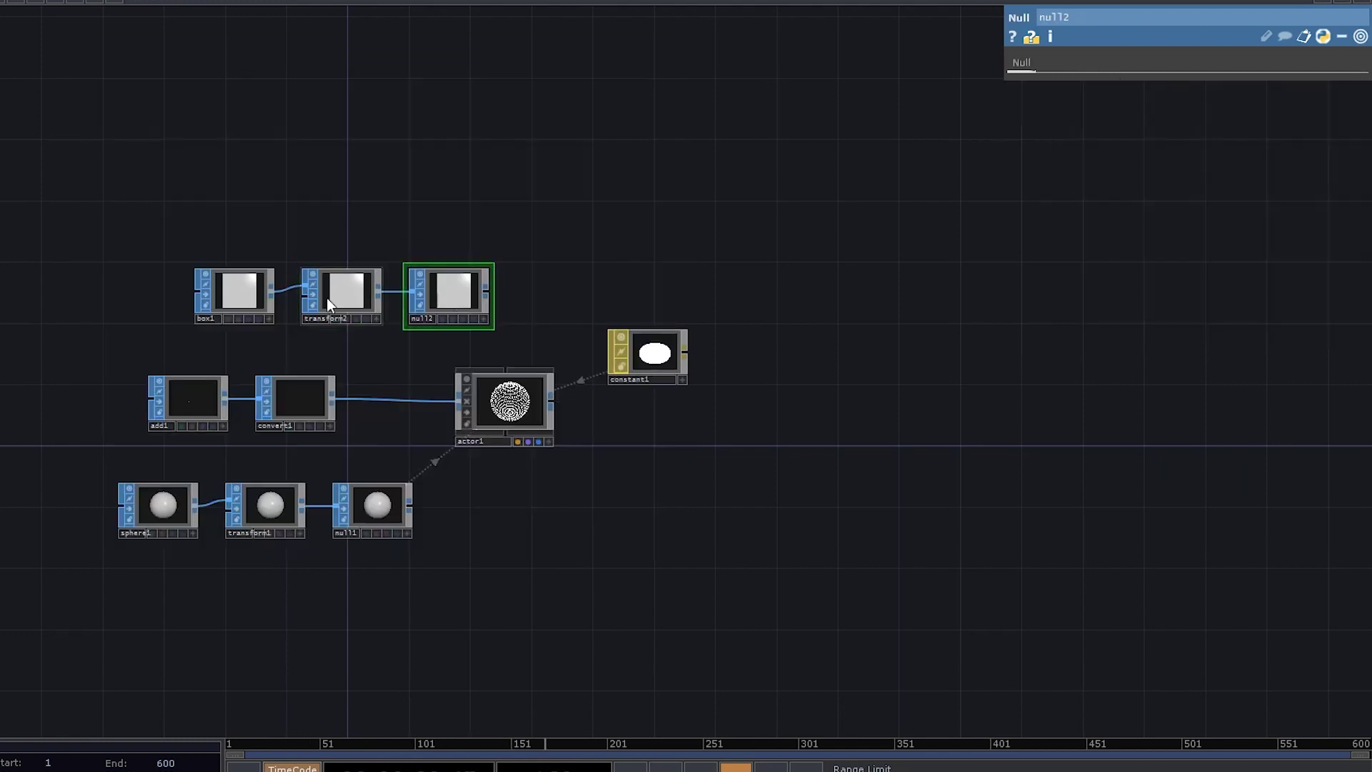
left_click(245, 288, "shift")
left_click_drag(443, 285, 285, 287)
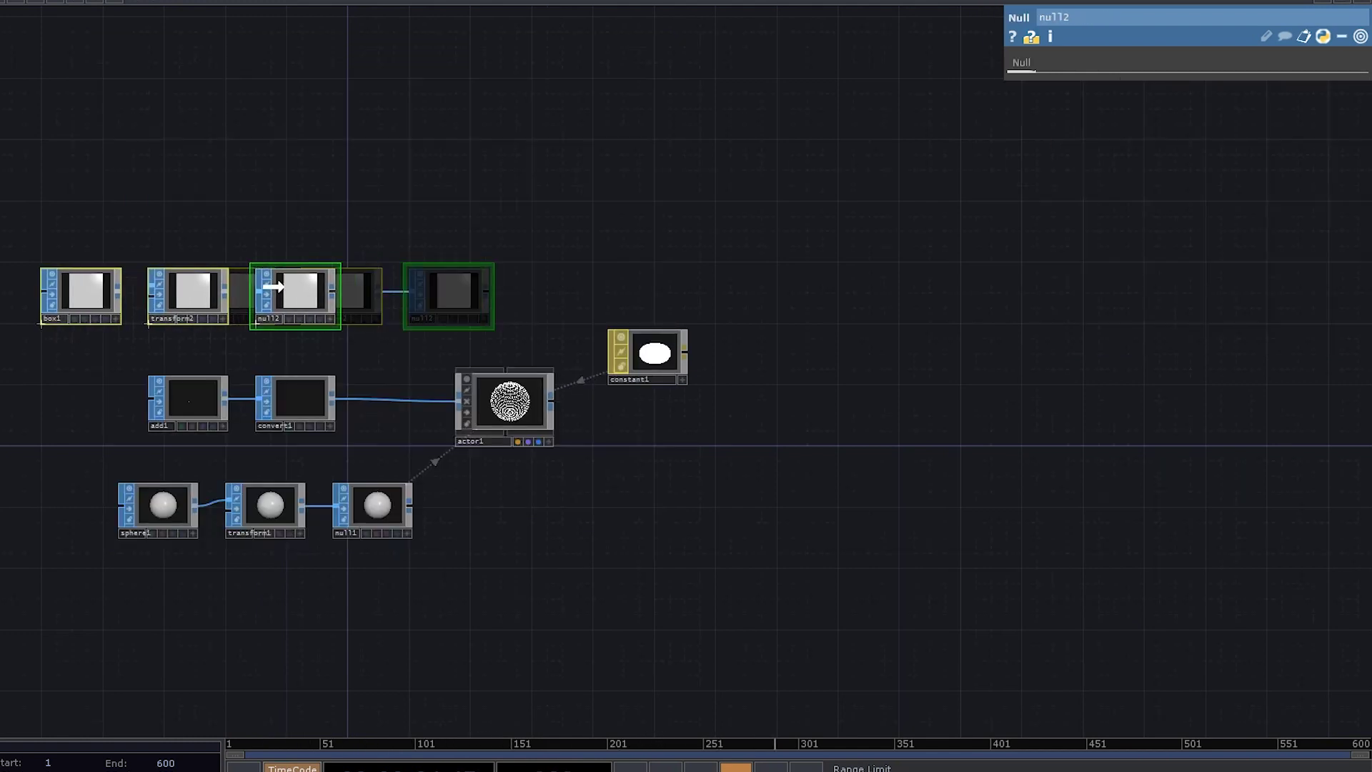
Step: Add an Nvidia Flex Solver component above the actor and start its simulation
key("Tab")
left_click(243, 66)
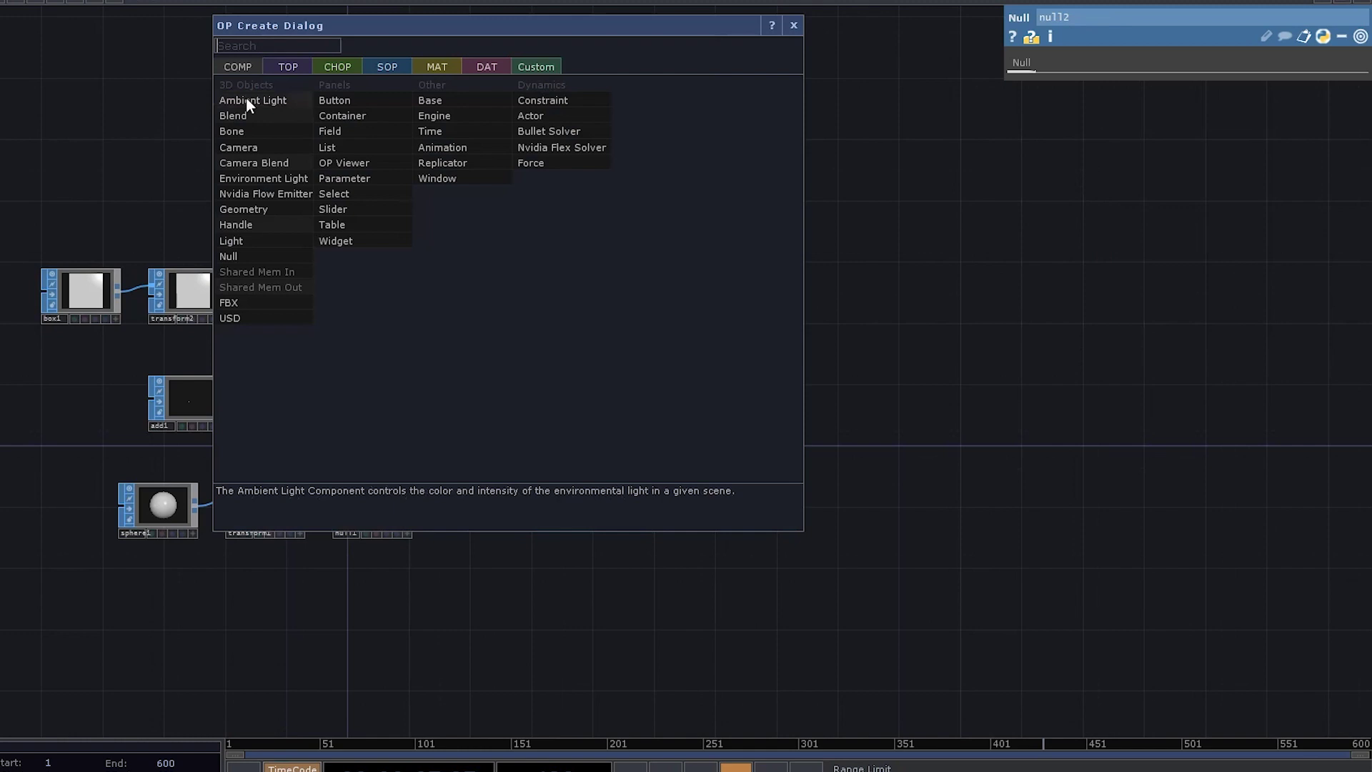
left_click(566, 145)
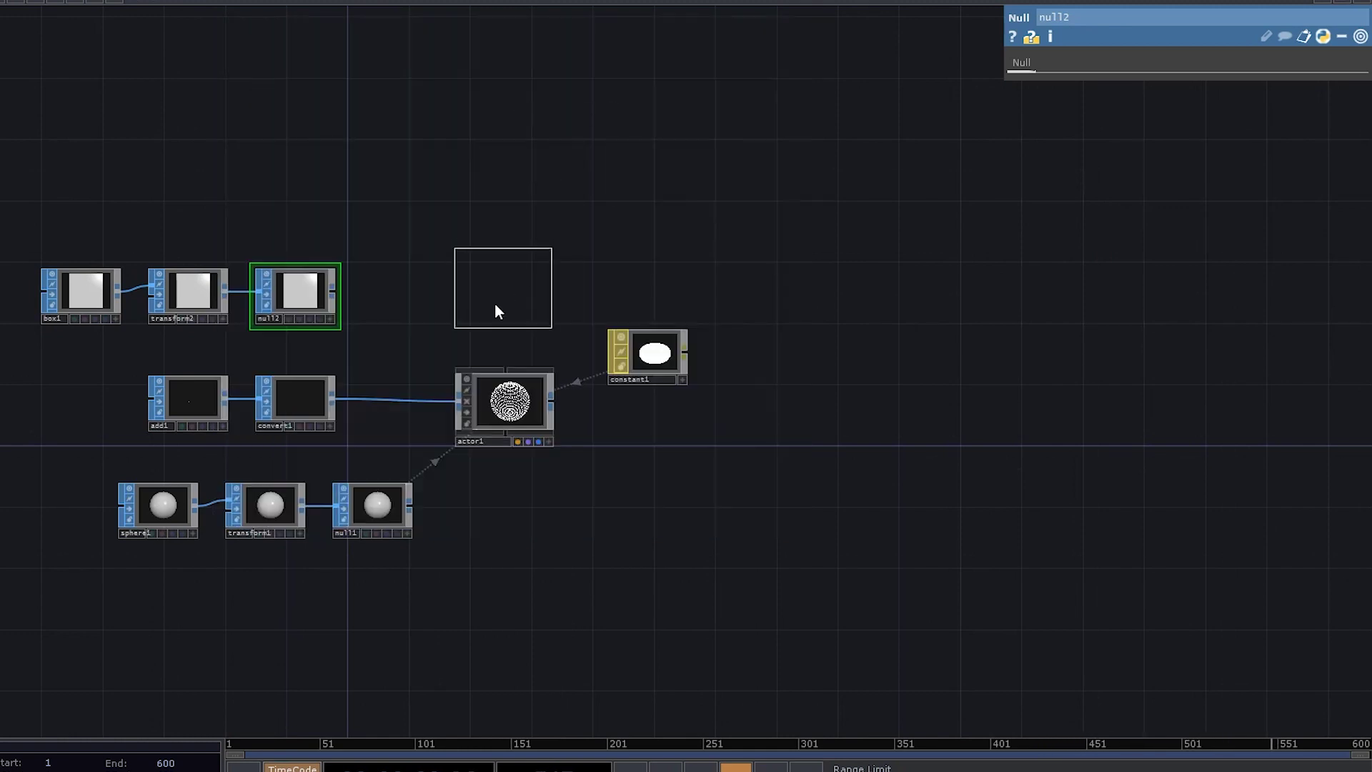
left_click(503, 304)
scroll(511, 337, "up", 4)
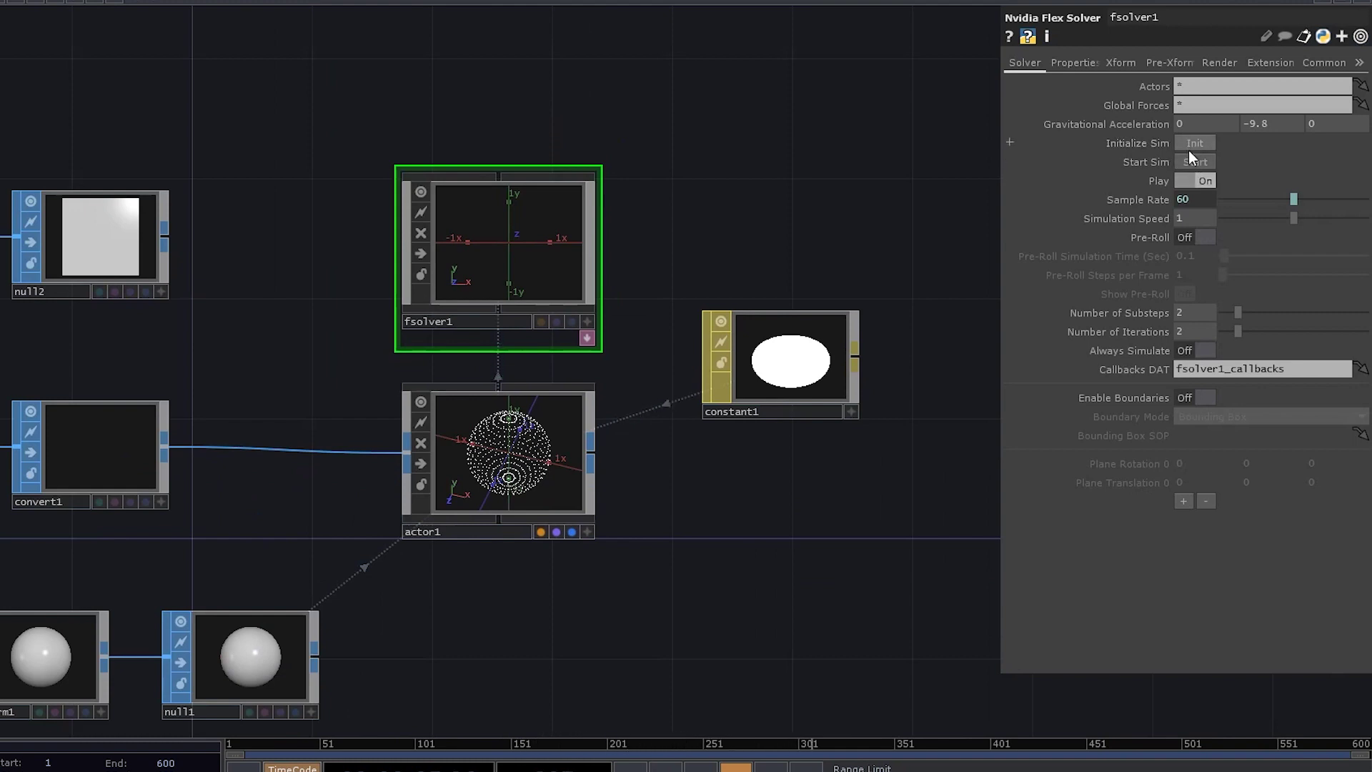
left_click(1191, 162)
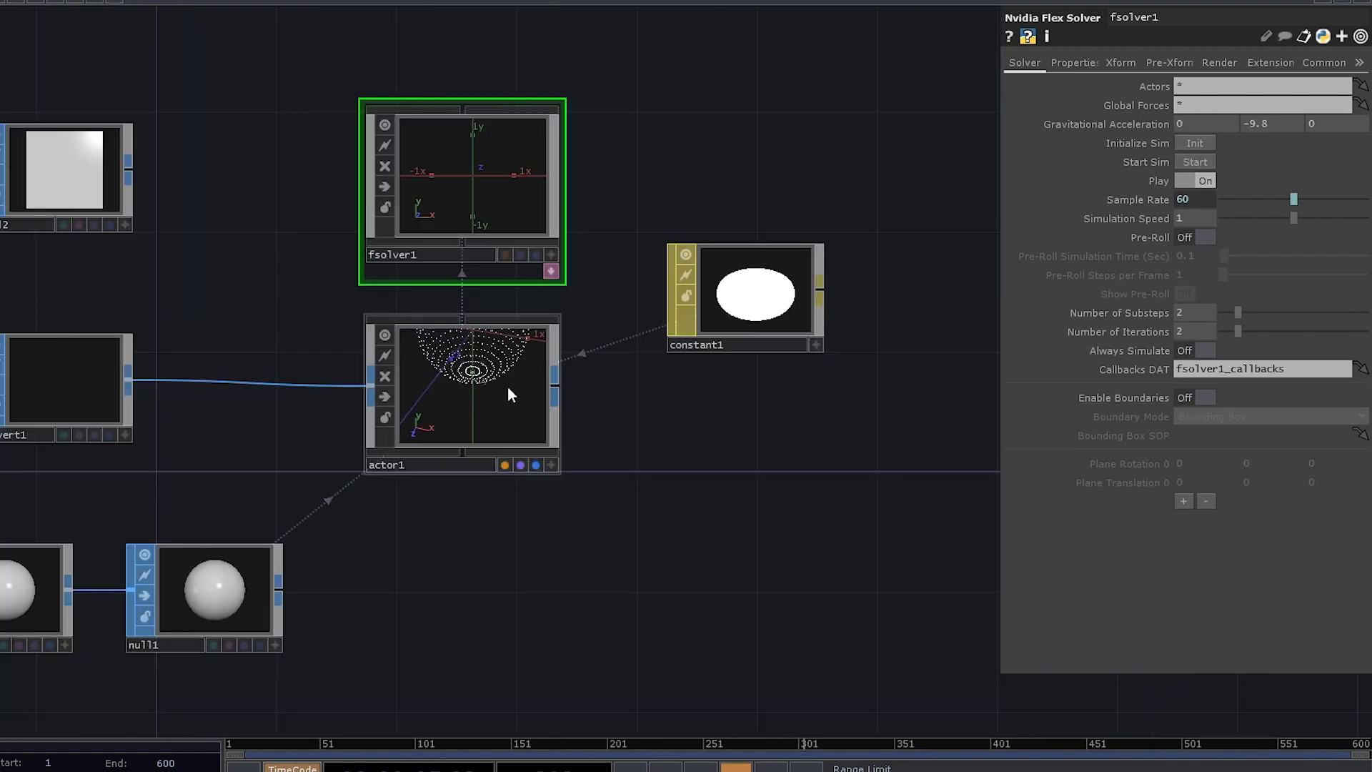
Step: Enable the Flex solver's boundaries with null2 as the Bounding Box SOP, then restart the simulation and check the particles
scroll(288, 216, "down", 4)
left_click(1197, 399)
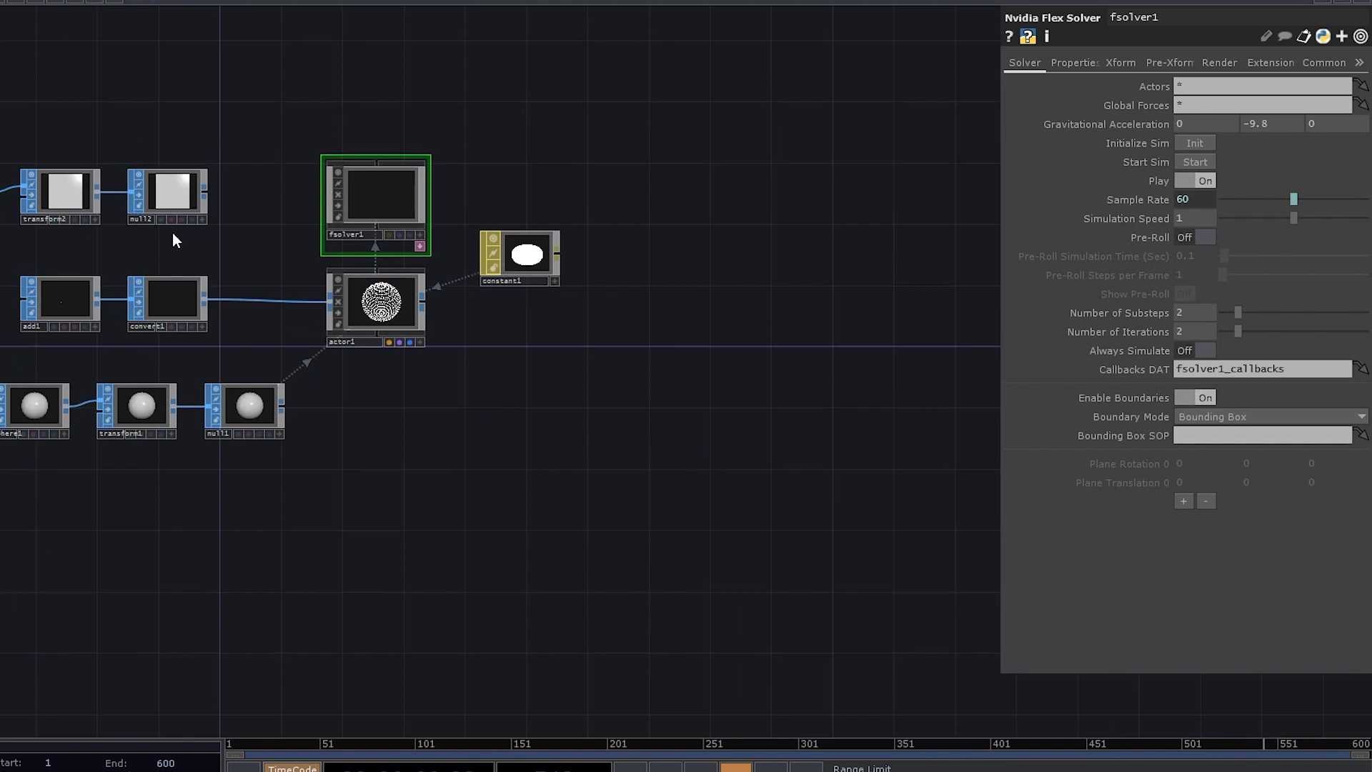
key("h")
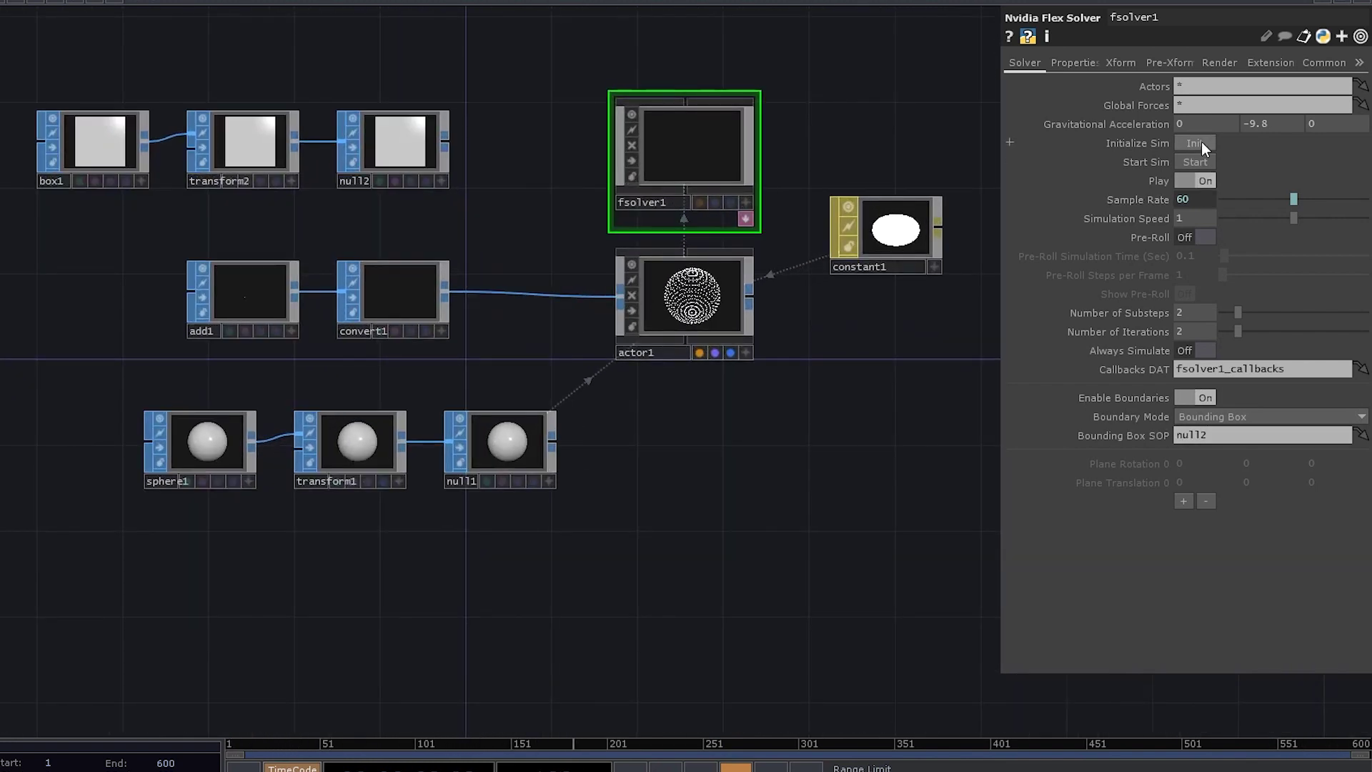
left_click(1203, 161)
scroll(714, 322, "up", 5)
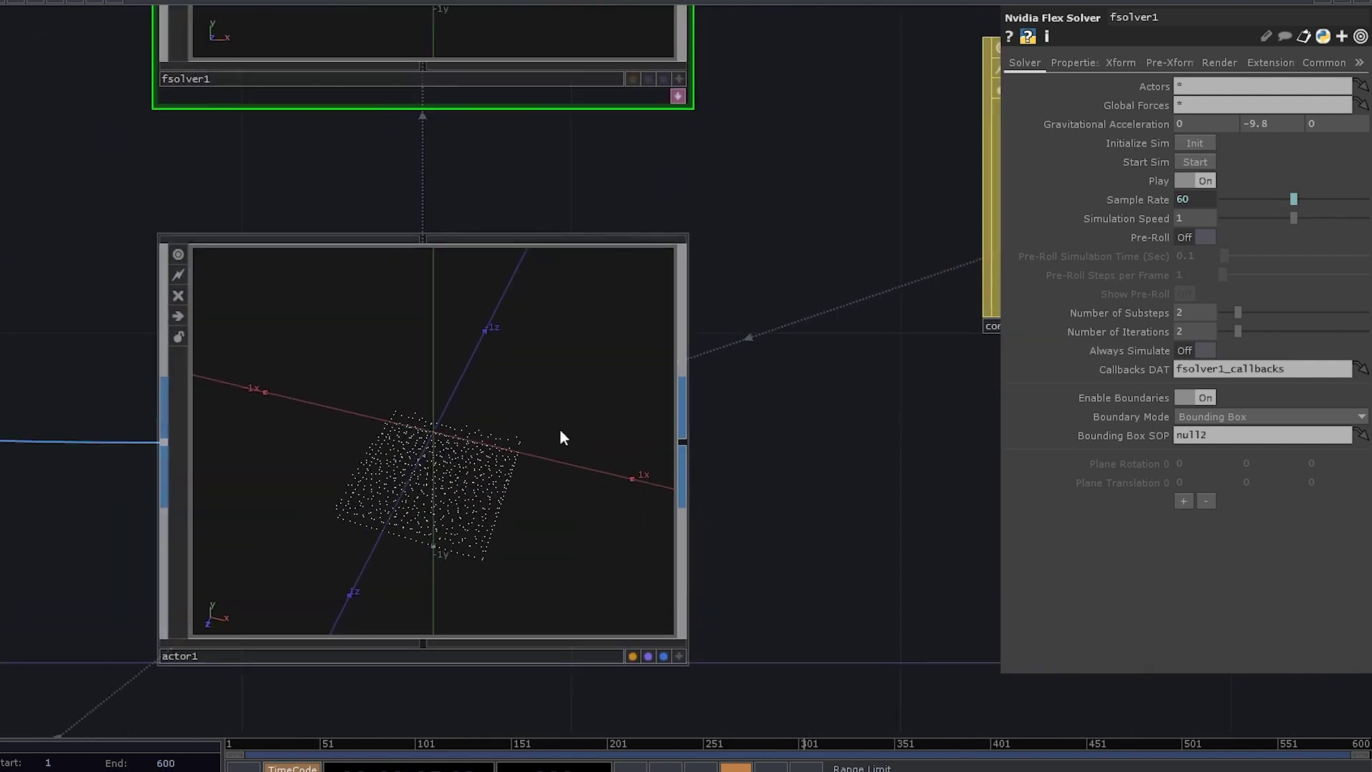
scroll(490, 525, "down", 6)
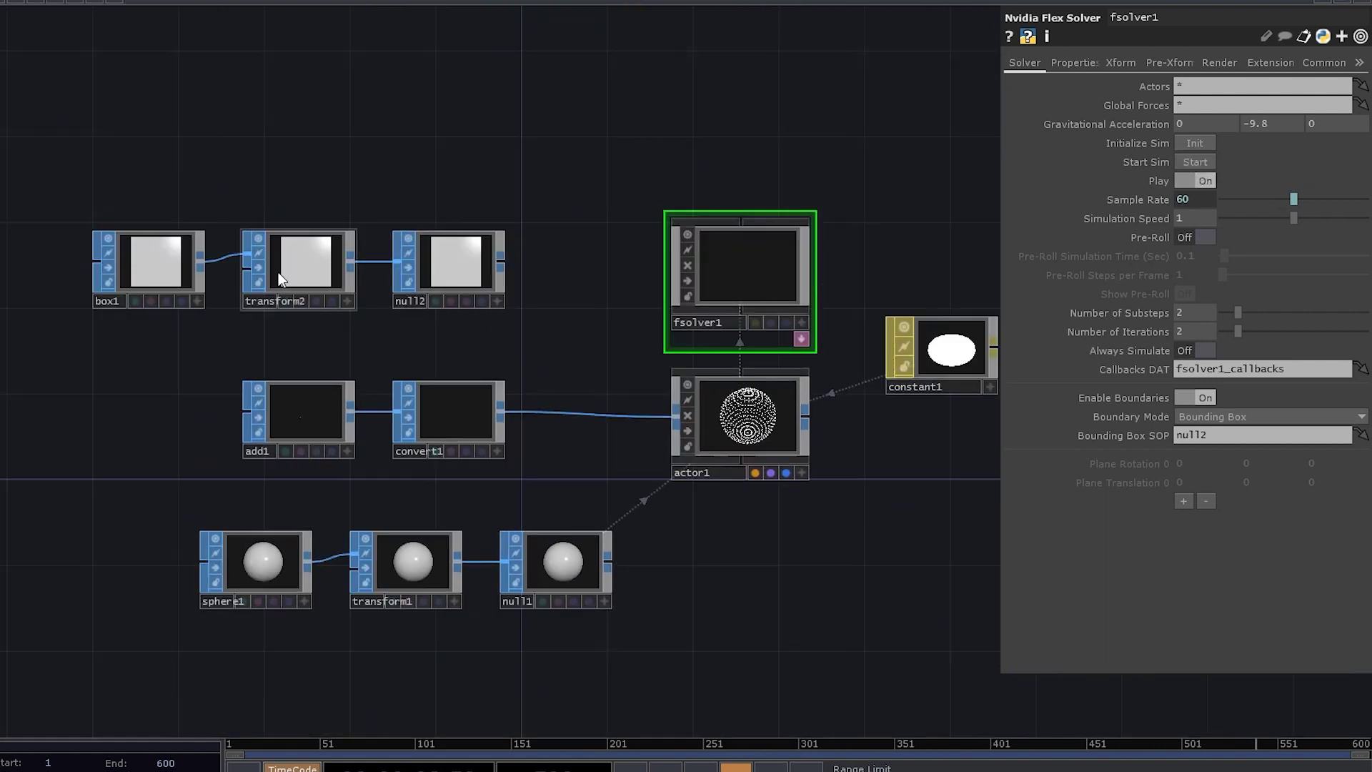
Step: Set the uniform scale of transform2 to 2 to enlarge the bounding box, then restart the Flex simulation
left_click(298, 265)
left_click(1175, 219)
type("2")
key("Return")
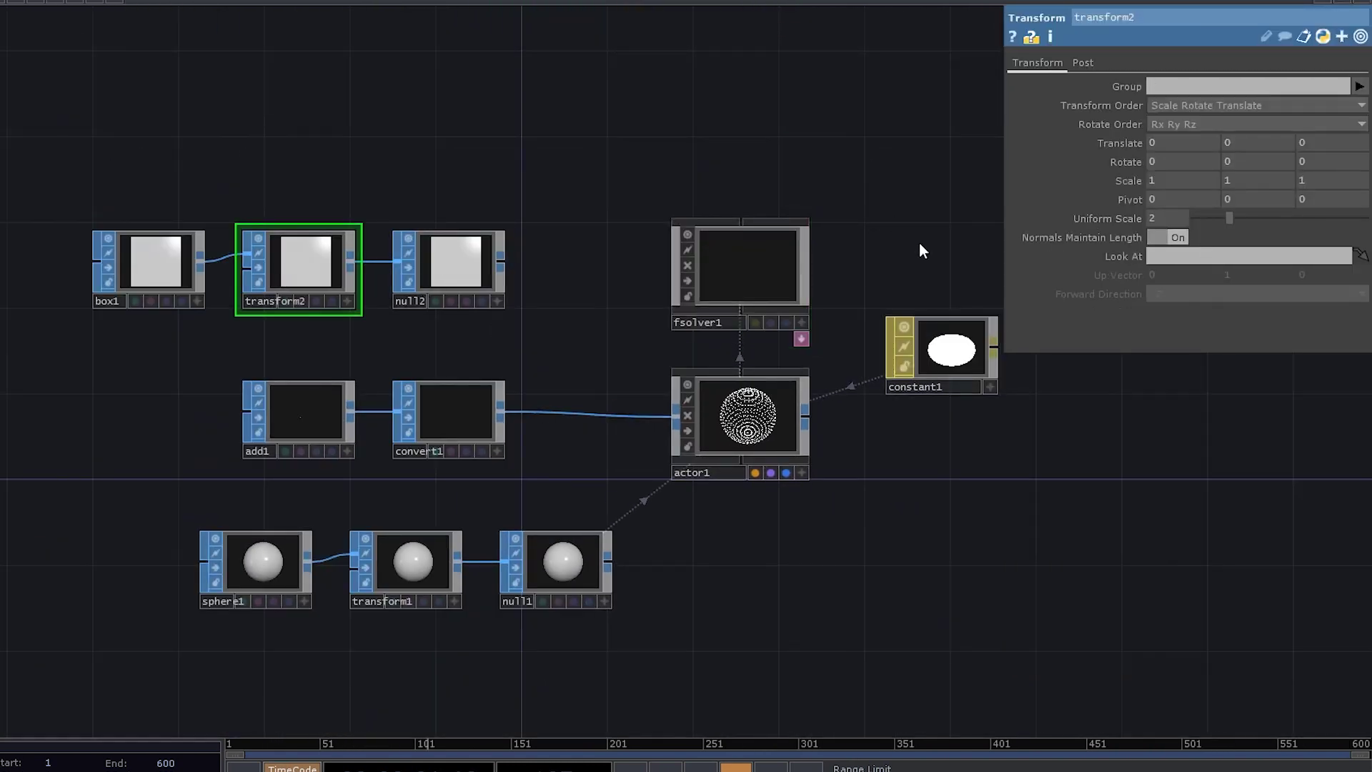
left_click_drag(625, 521, 492, 498)
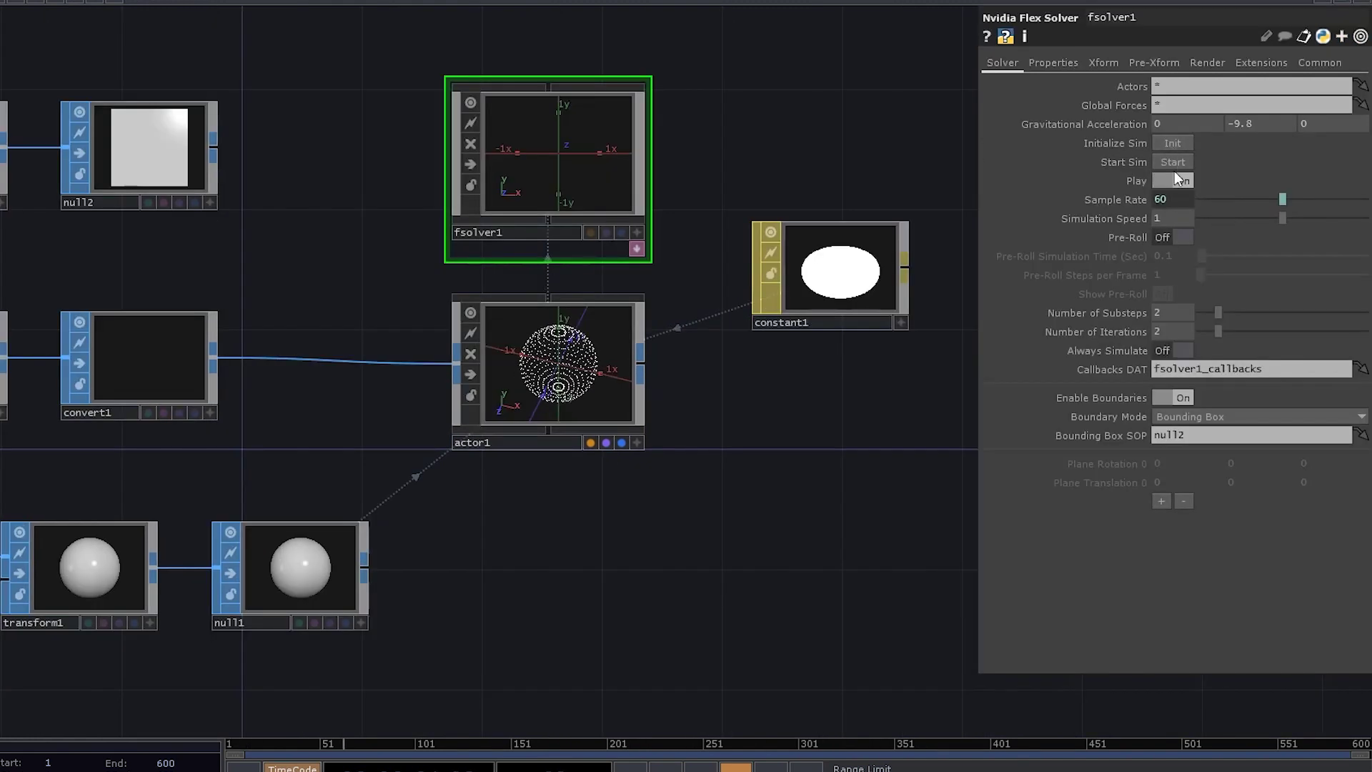
scroll(578, 405, "up", 3)
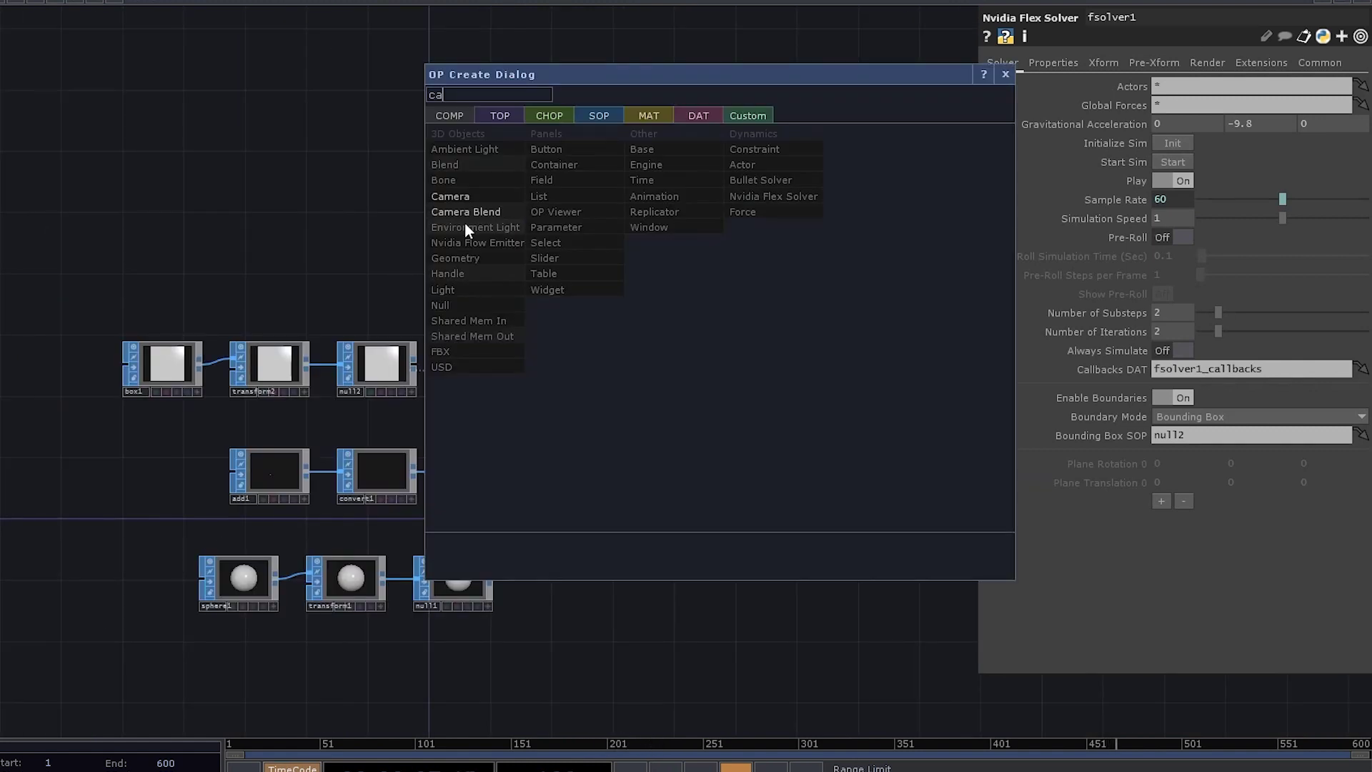
Step: Add a Camera component above the Flex solver and a Render TOP below constant1, showing the render as the network background
key("Return")
left_click(585, 263)
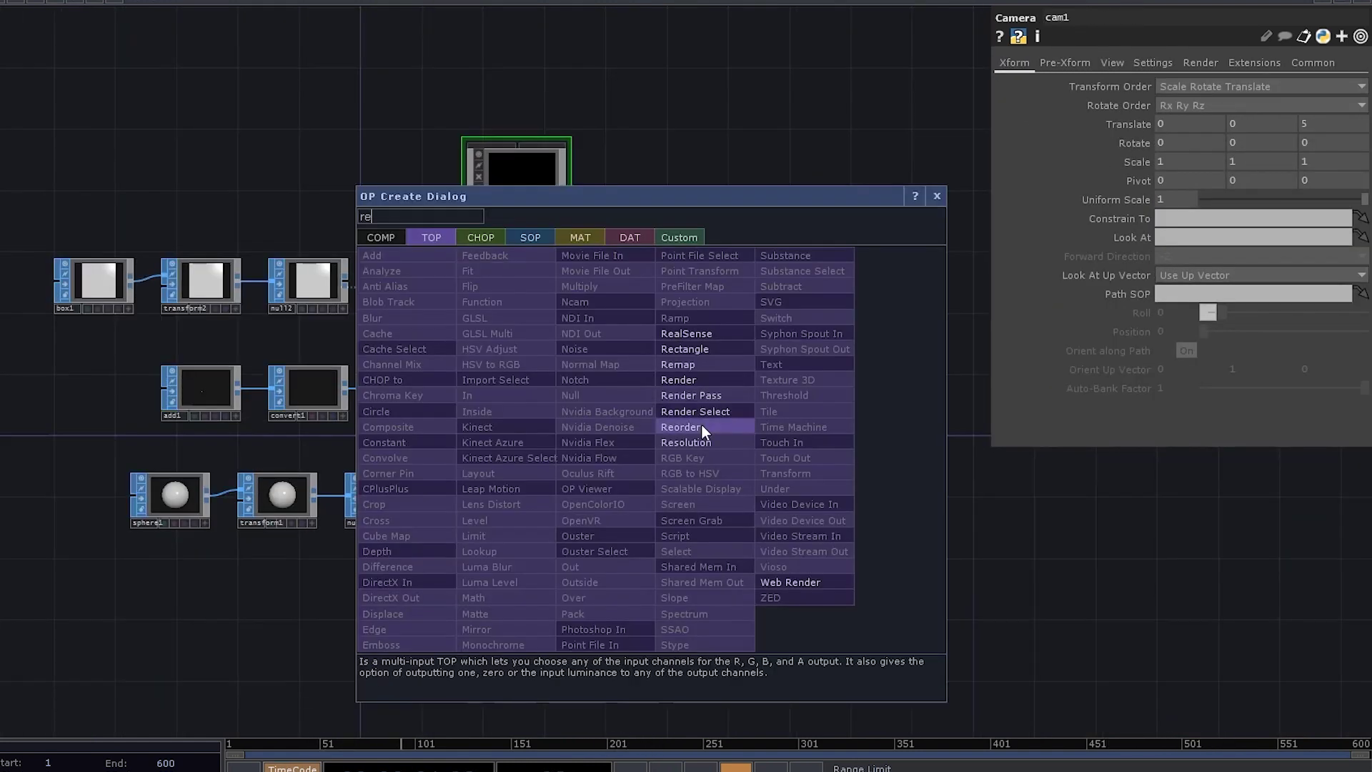
left_click(701, 375)
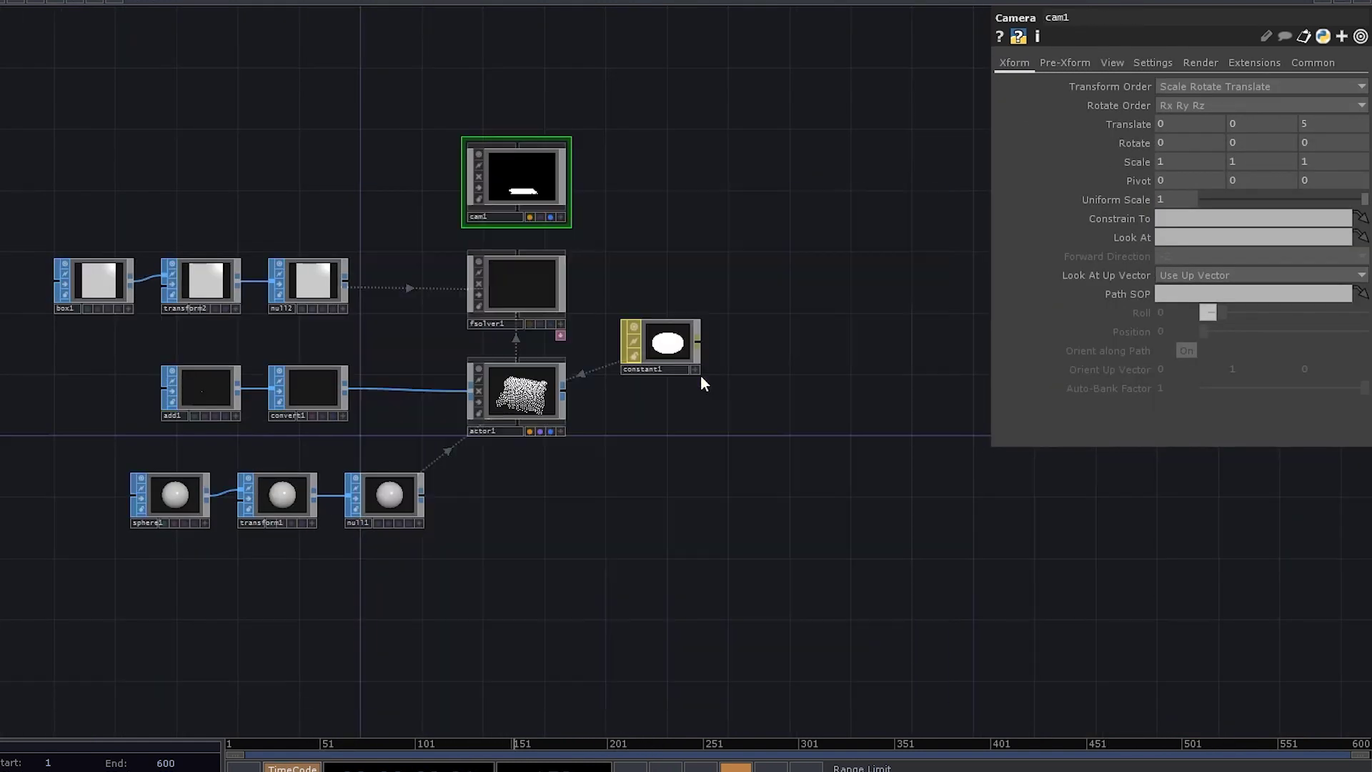
left_click(659, 428)
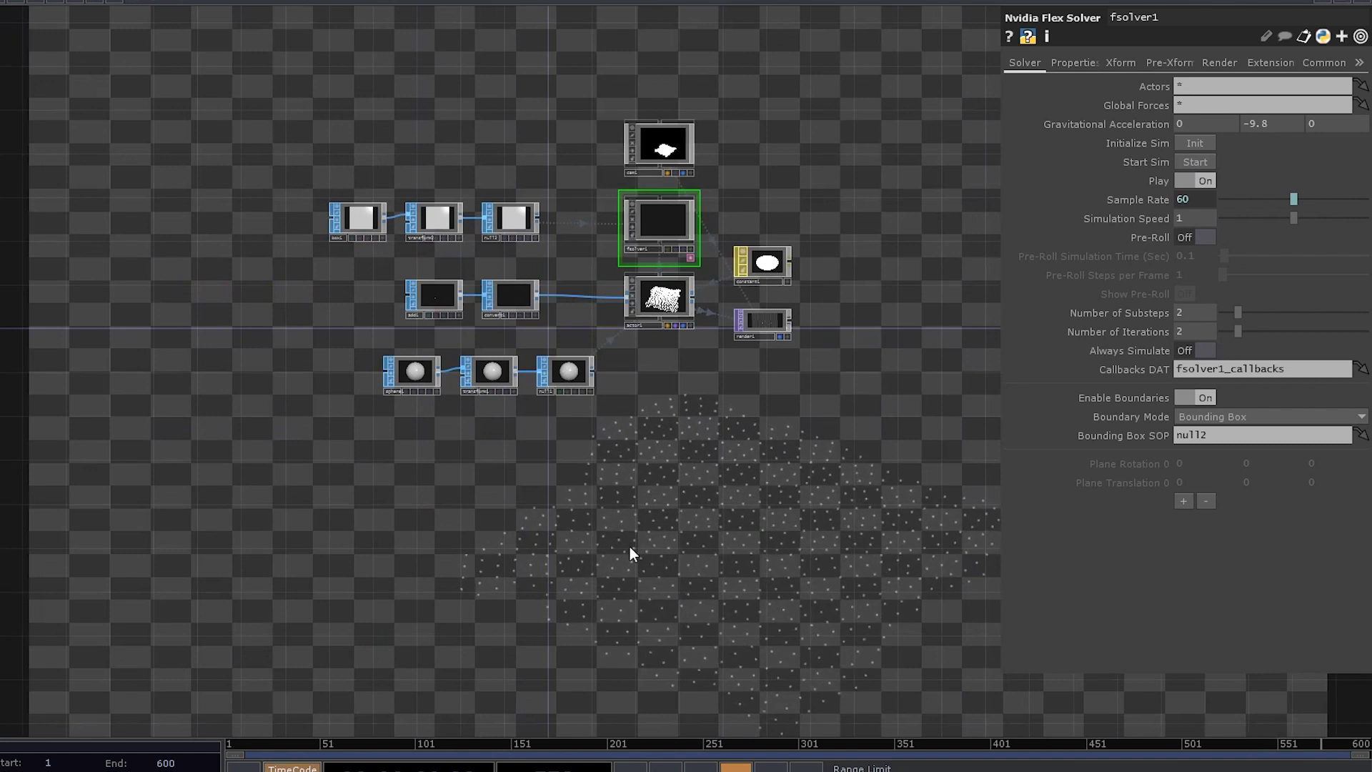
Step: Check the sphere1 operator's point information and insert a Sprinkle SOP between transform1 and null1
middle_click(419, 380)
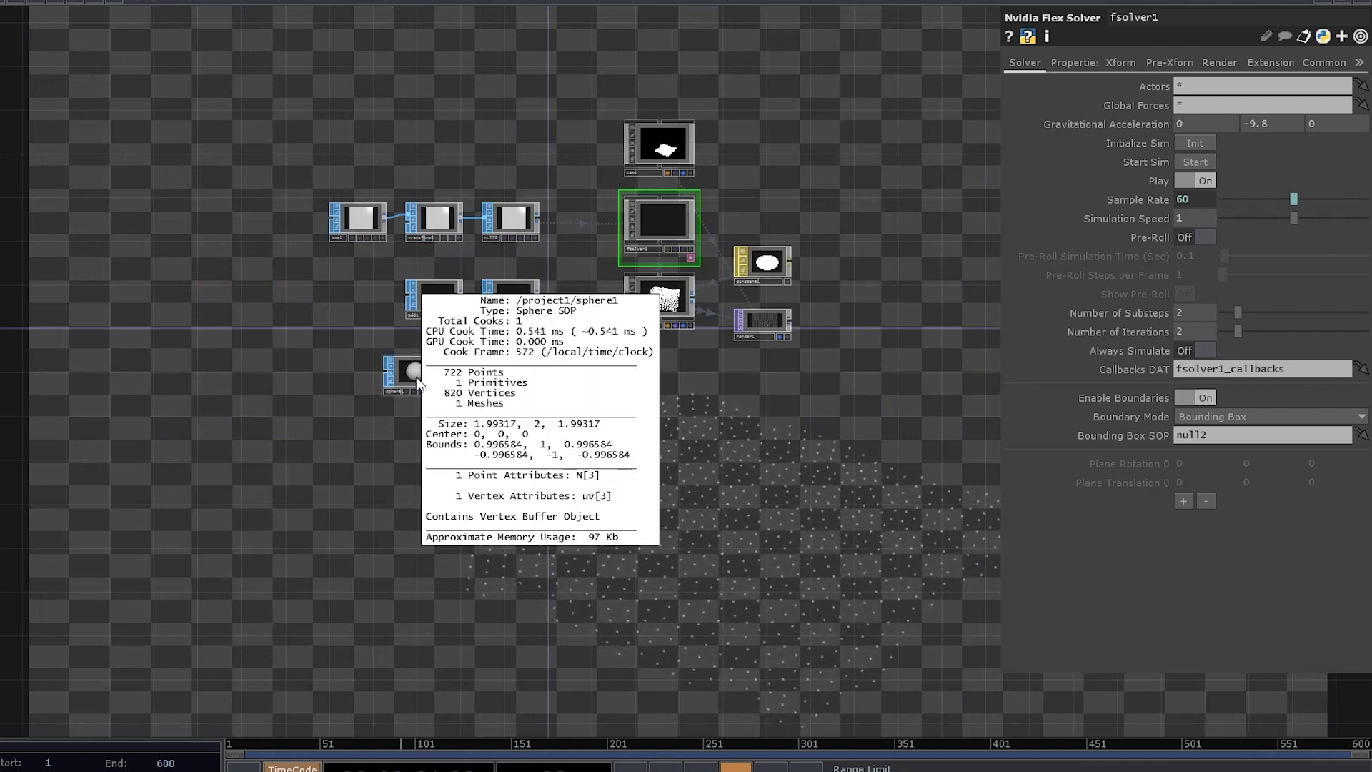
right_click(533, 359)
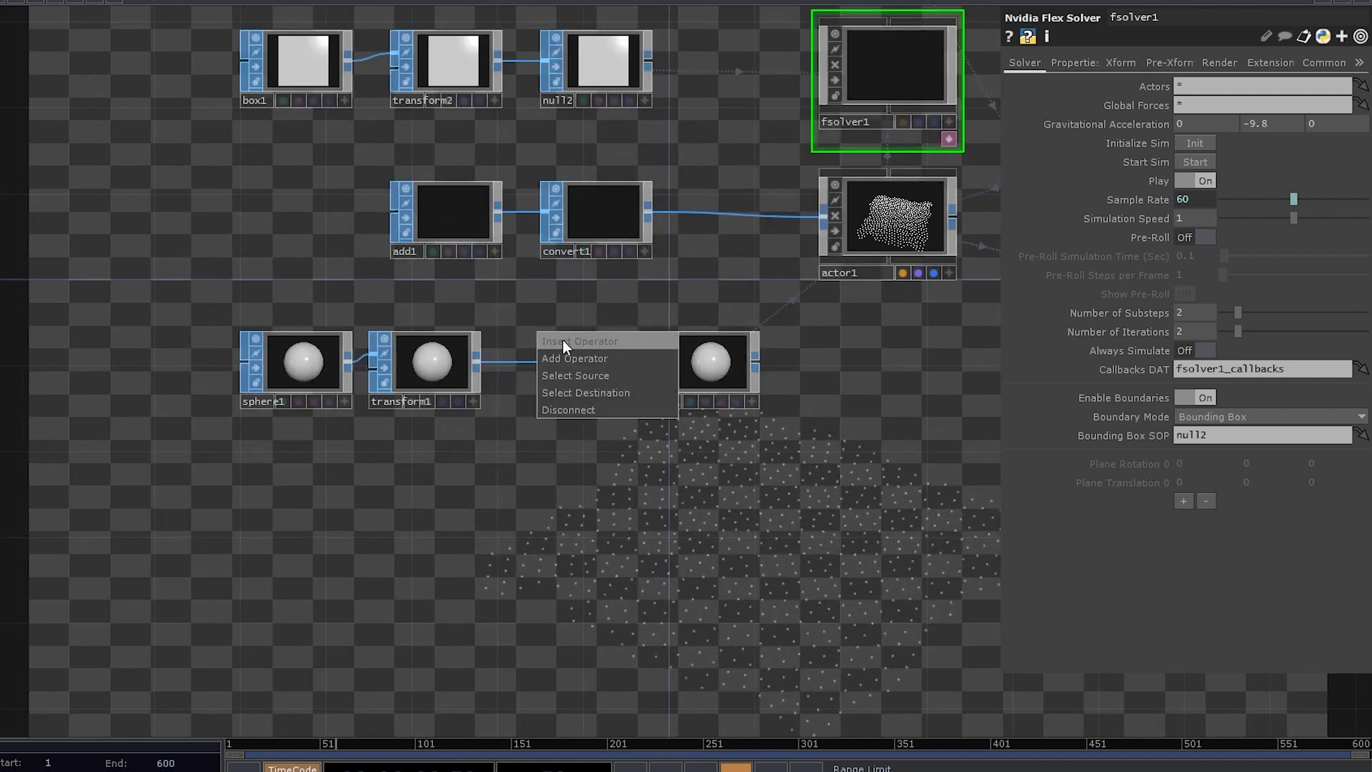
left_click(563, 340)
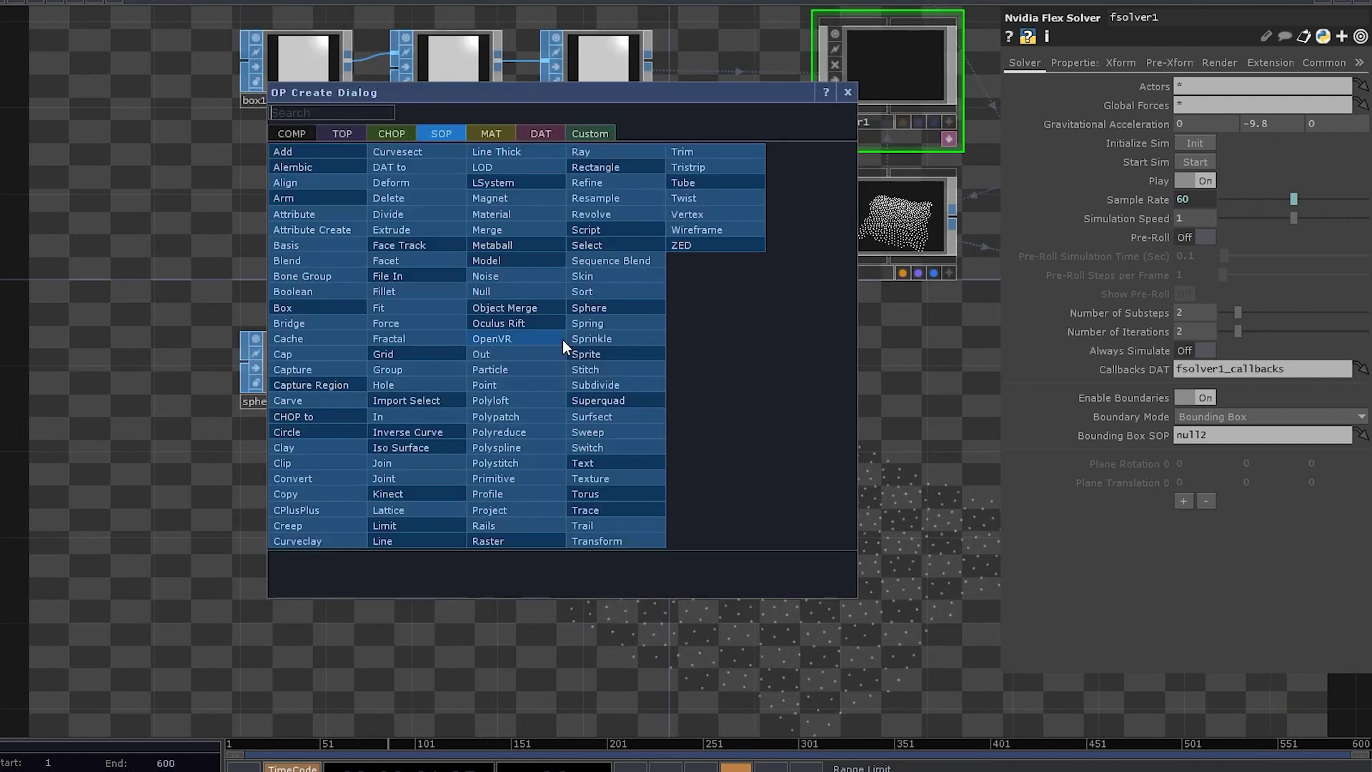
type("s")
left_click(592, 339)
left_click(561, 366)
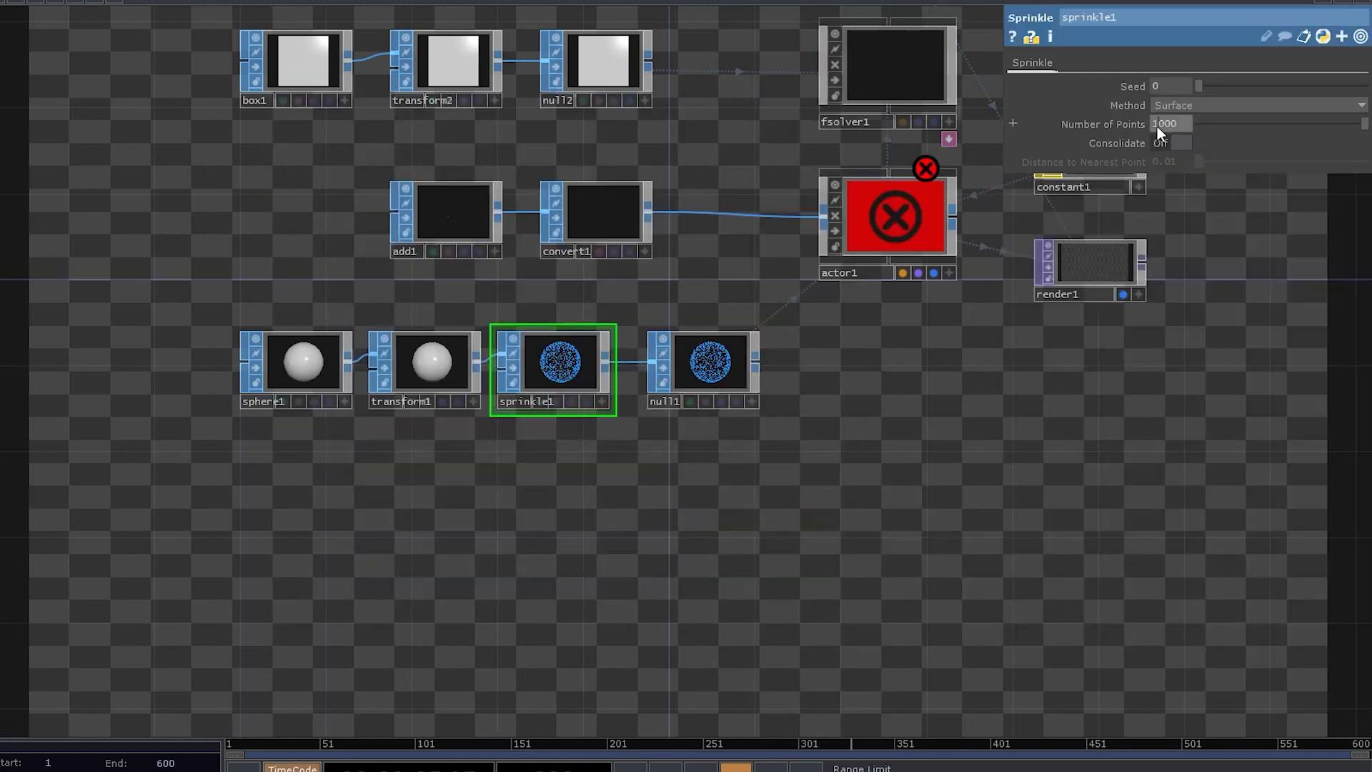
Step: Raise the Sprinkle's number of points to 10000, then initialize and start the Flex solver's simulation
left_click(700, 131)
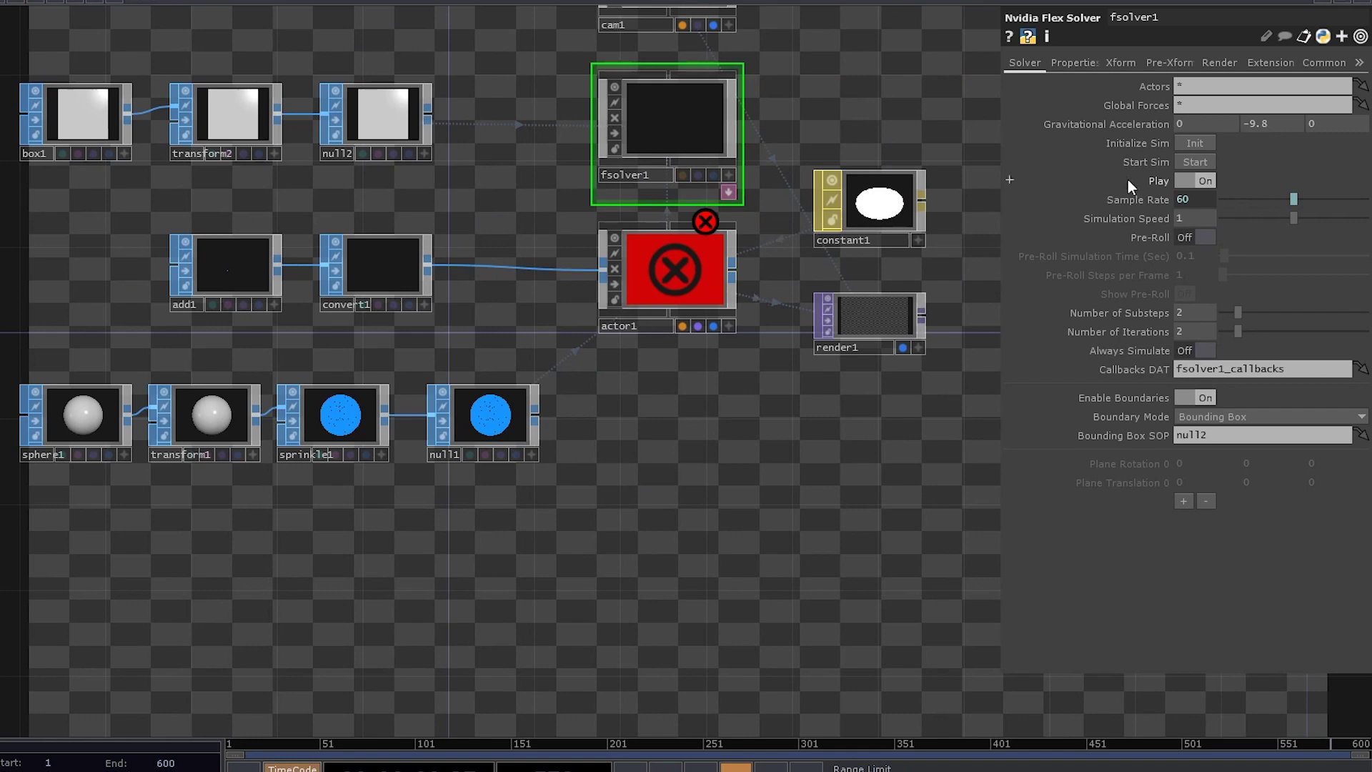
left_click(1191, 142)
left_click(1195, 161)
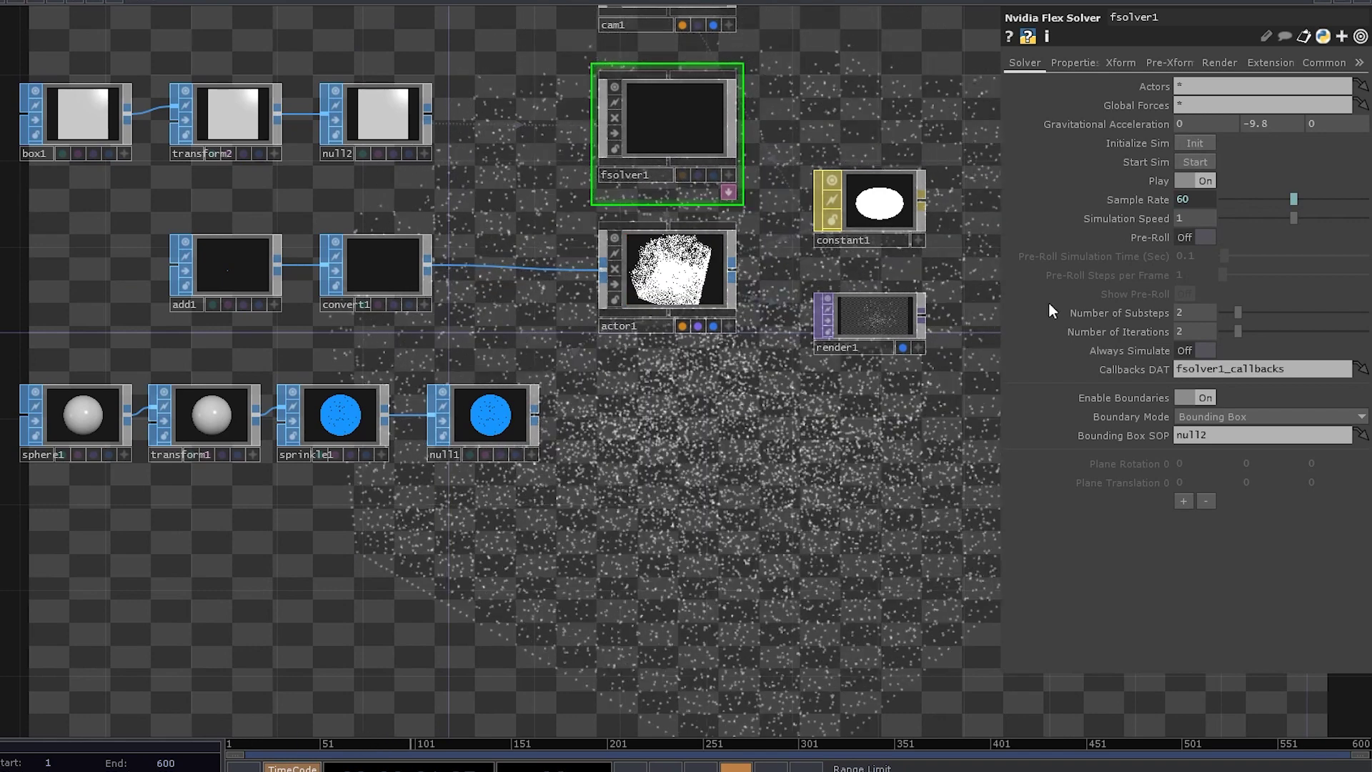
Step: Add a Keyboard In CHOP that reads the keys 1 and 2, and place it beside add1
left_click_drag(921, 491, 765, 452)
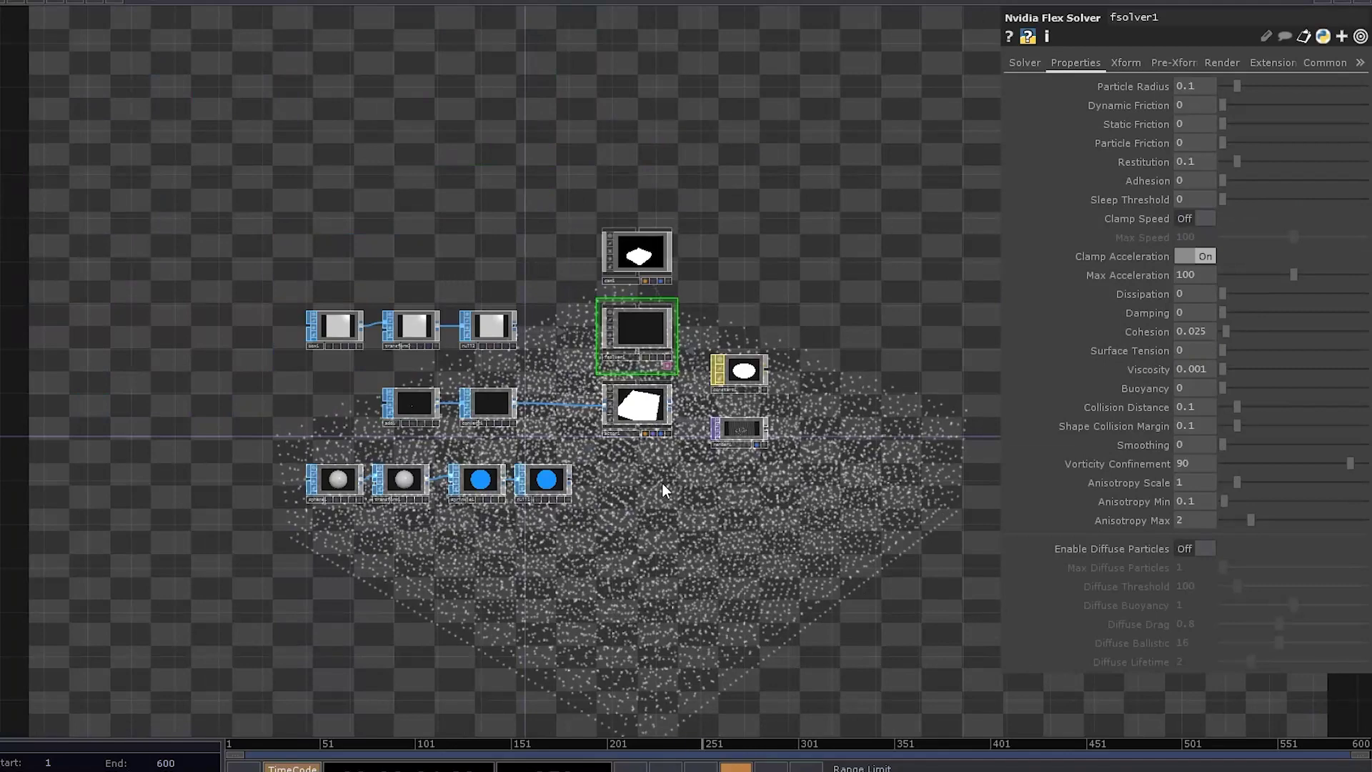
left_click_drag(662, 483, 668, 444)
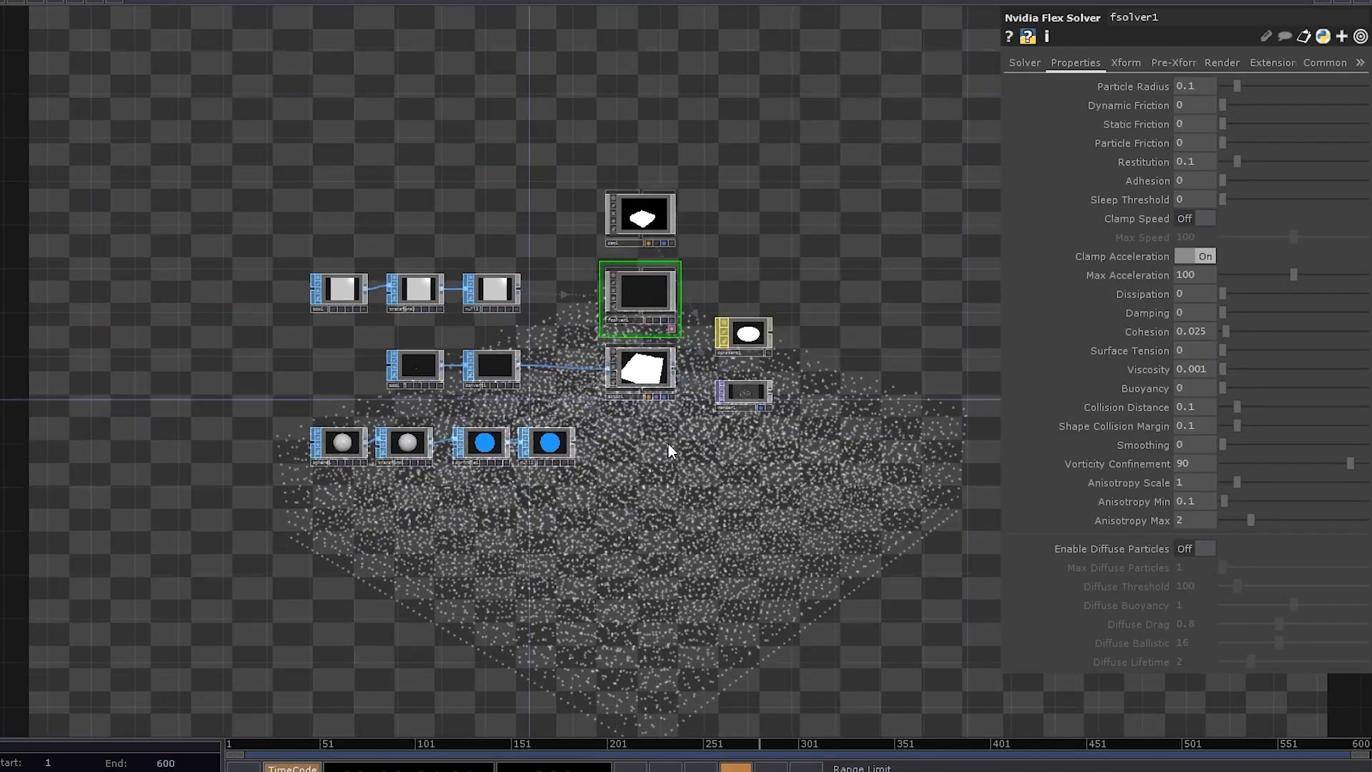
key("Tab")
left_click(407, 296)
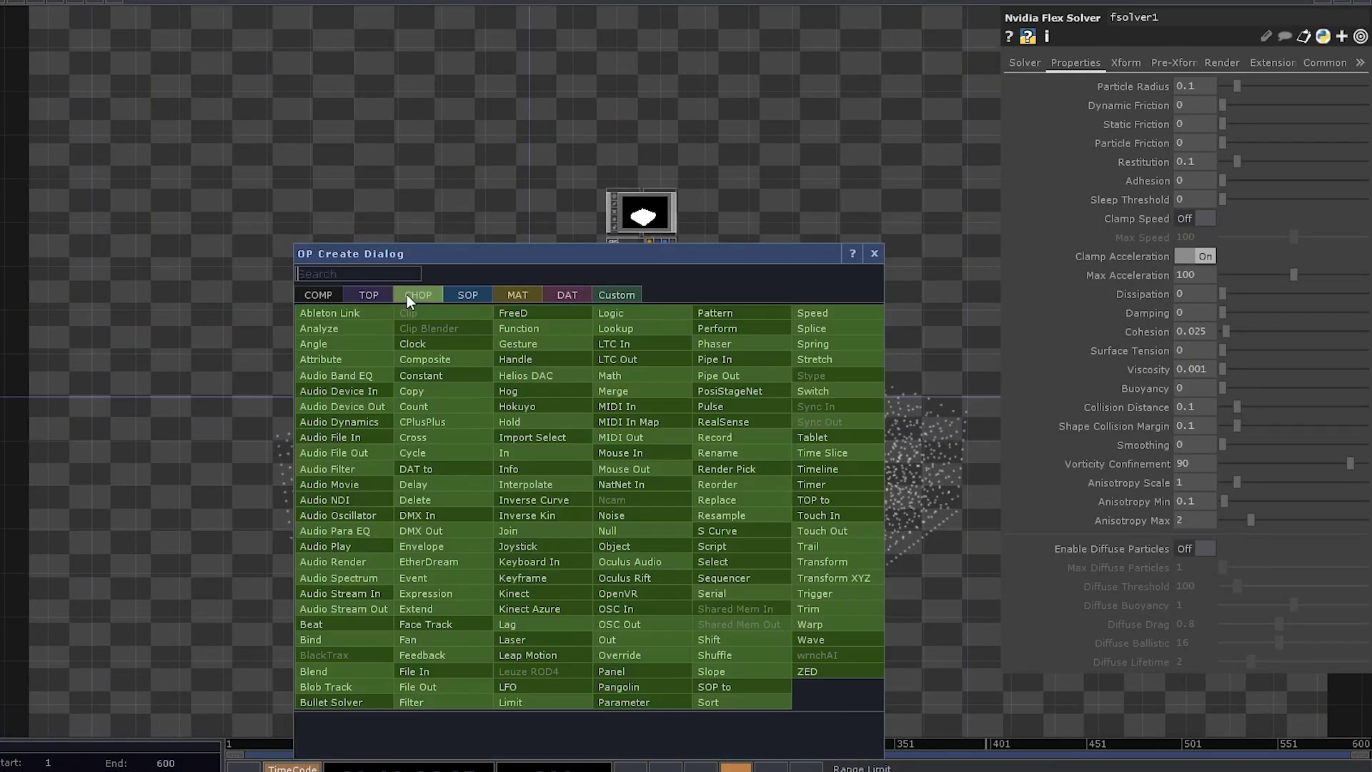
left_click(576, 559)
left_click(457, 530)
scroll(460, 547, "up", 3)
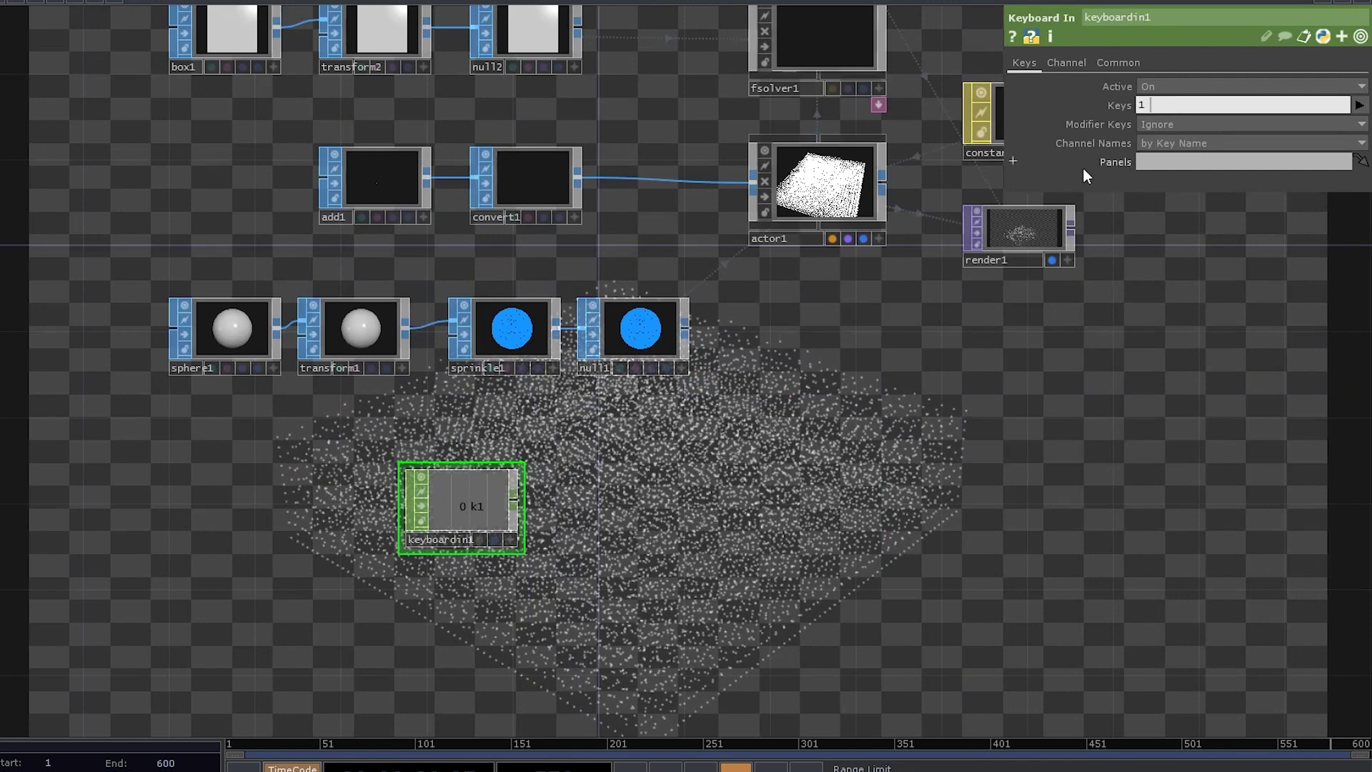
left_click_drag(492, 509, 645, 441)
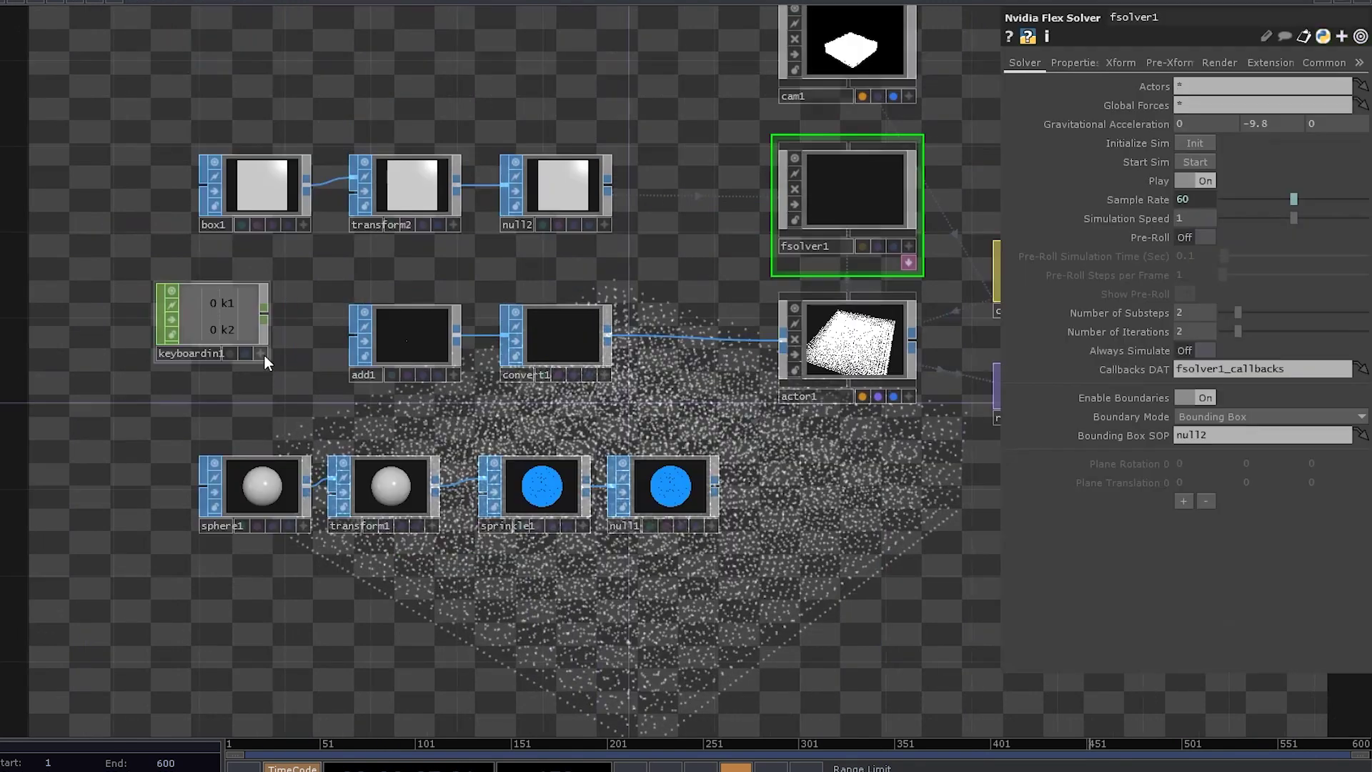
Step: Link channel k1 to the Flex solver's Initialize Sim and k2 to Start Sim, then test the start trigger
left_click_drag(1184, 146, 1203, 141)
left_click(1202, 140)
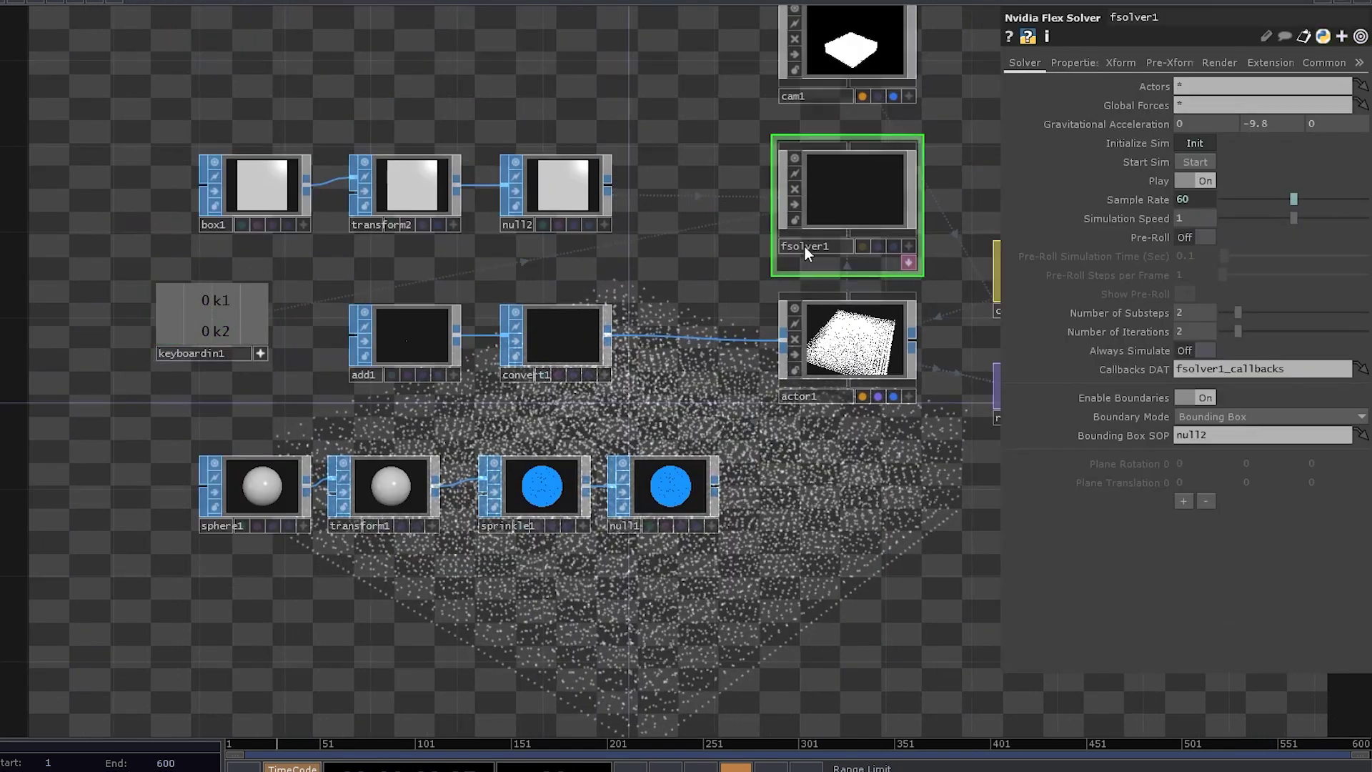
left_click_drag(214, 331, 1098, 209)
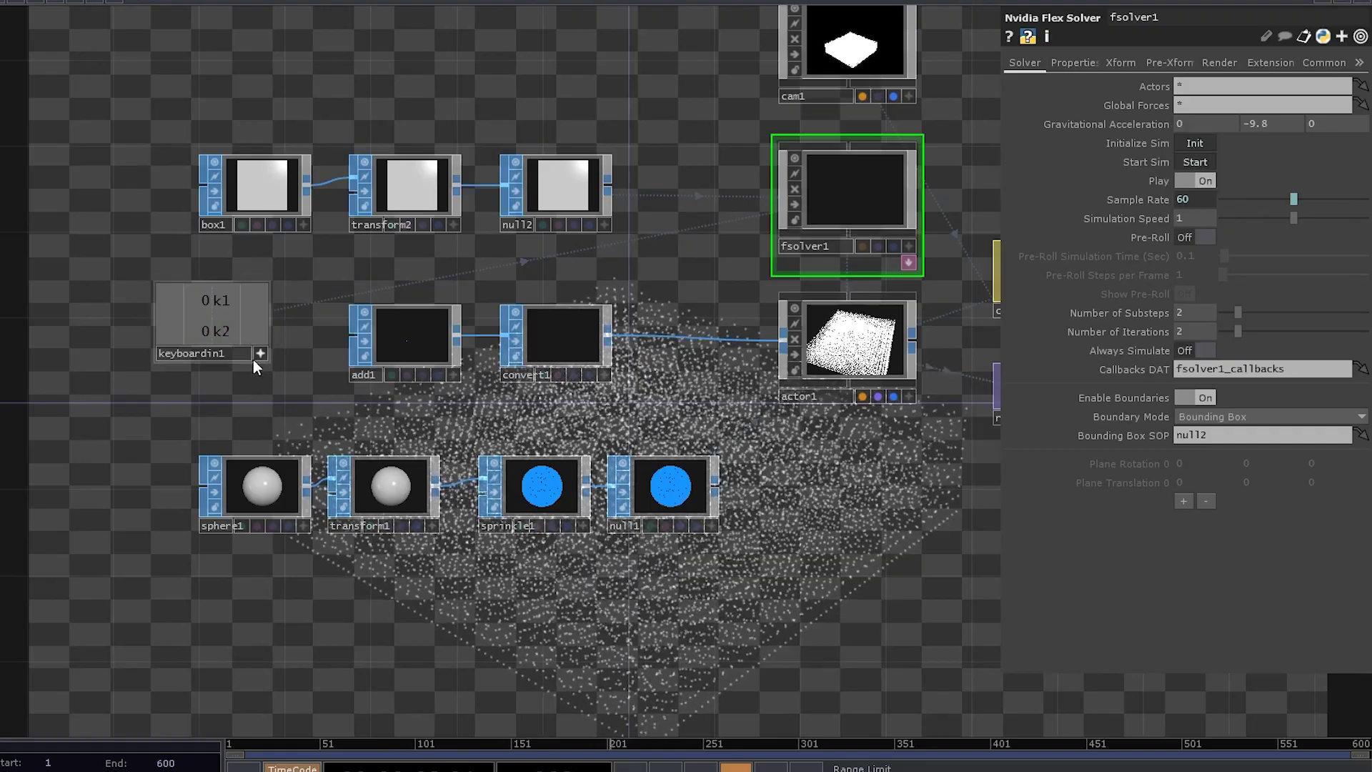
scroll(584, 511, "down", 6)
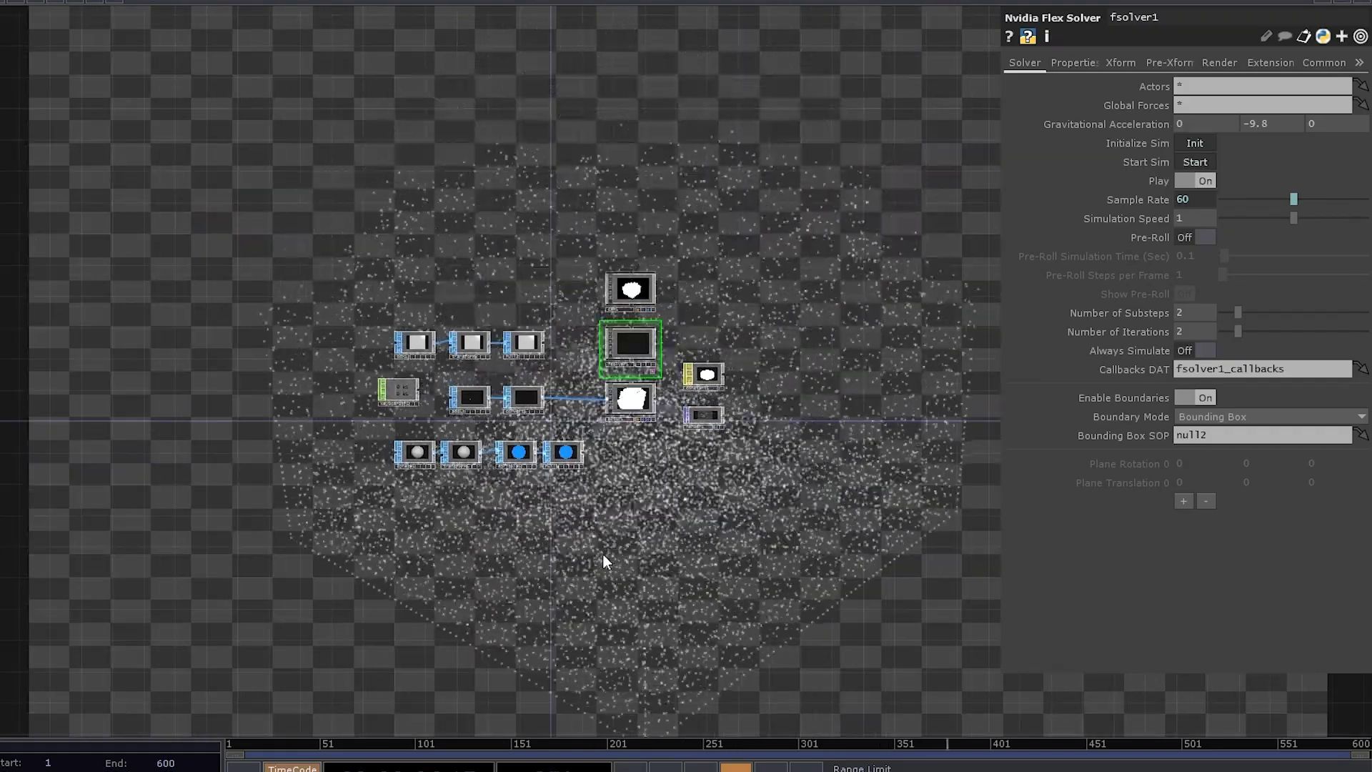
key("2")
key("2")
key("2")
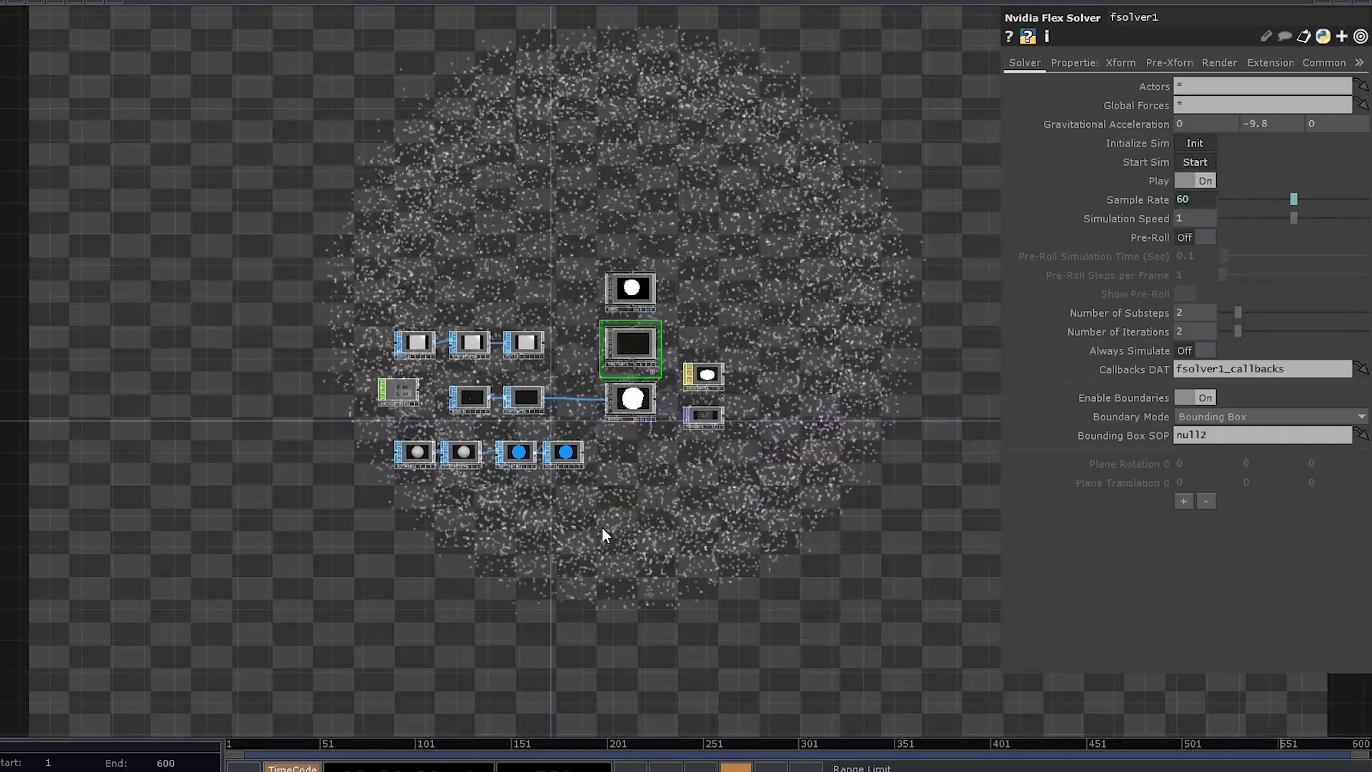
Step: Set the Sprinkle's number of points to 20000 and restart the simulation with the keyboard trigger
scroll(602, 526, "up", 5)
left_click(474, 529)
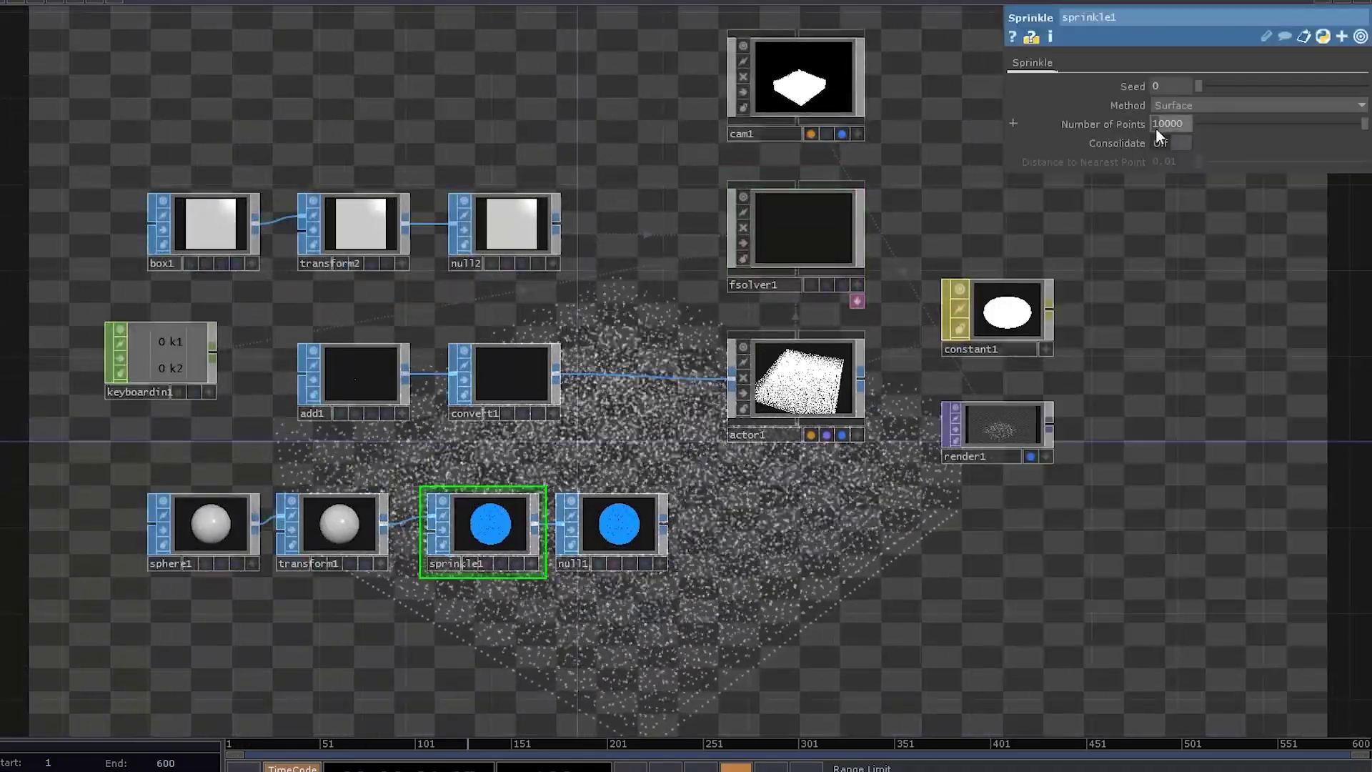
type("2")
left_click(1096, 371)
key("2")
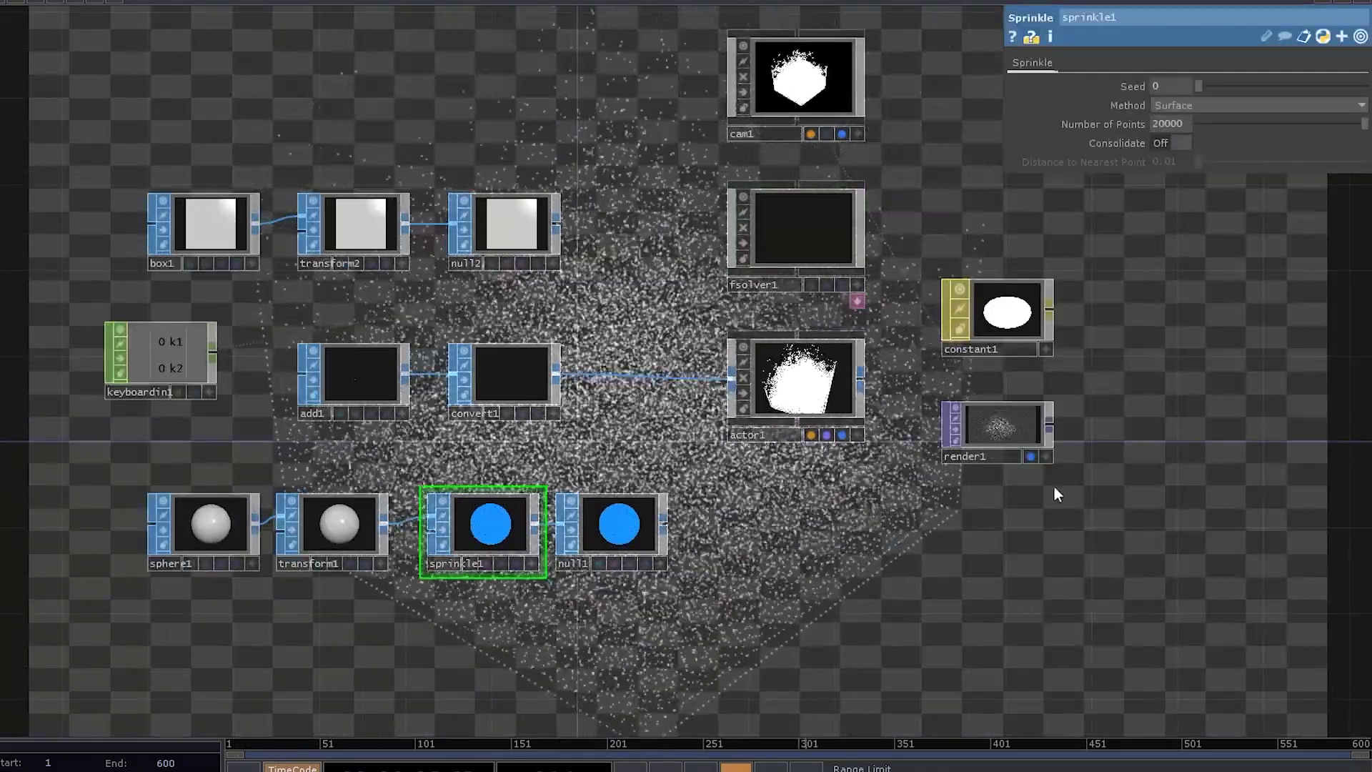
Step: Lower the Flex solver's particle radius to 0.048 in its physical properties
left_click_drag(1143, 324, 942, 359)
left_click_drag(768, 202, 705, 148)
left_click(544, 215)
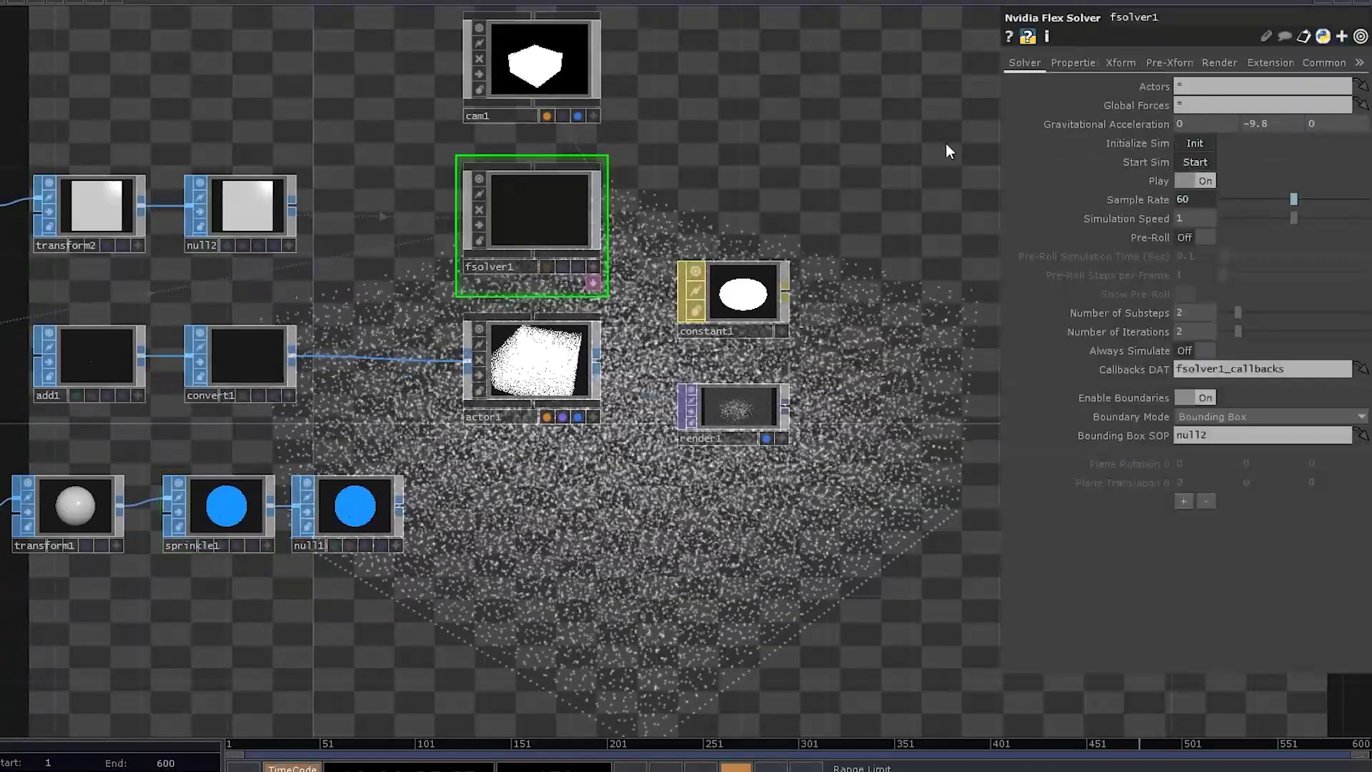
left_click(1076, 63)
left_click_drag(779, 236, 540, 253)
left_click_drag(1235, 86, 1249, 90)
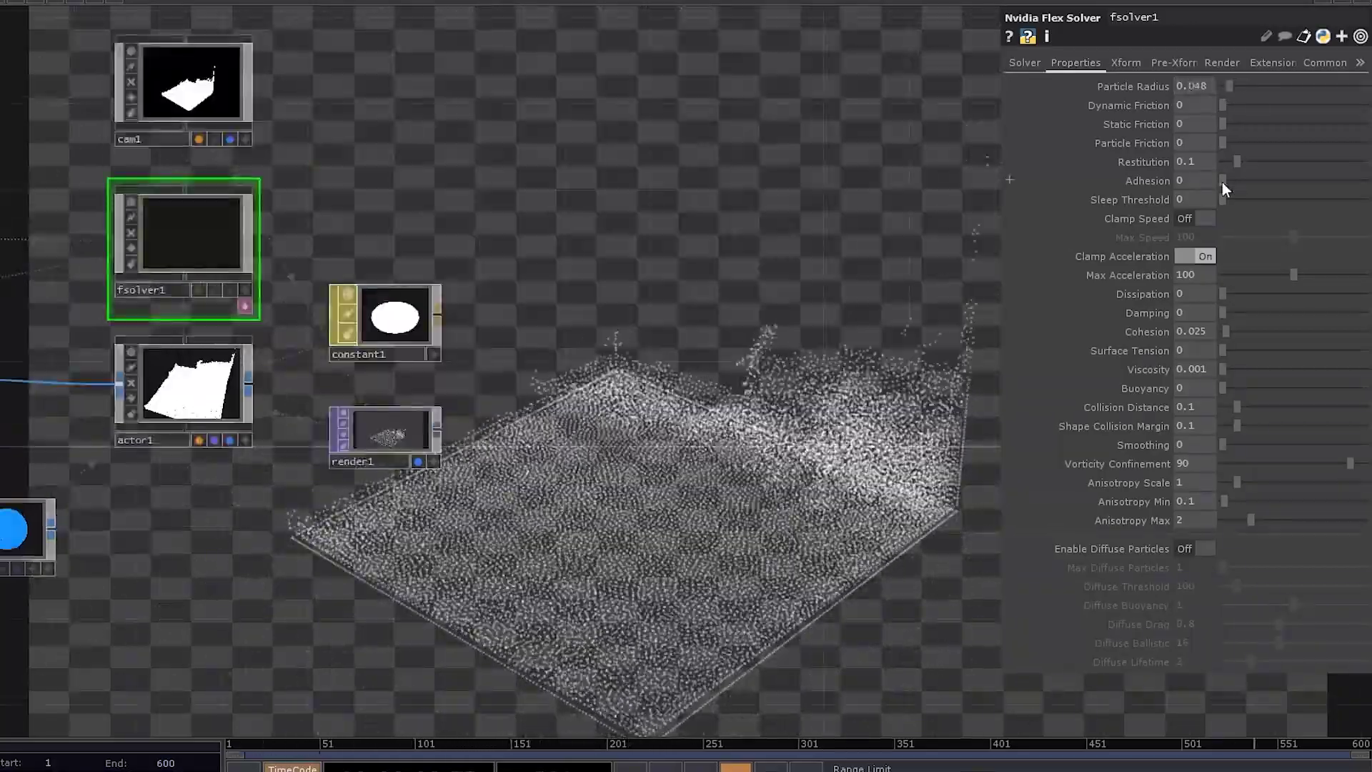
Step: Try the Flex solver with adhesion 0 and cohesion 1, then initialize the simulation with the keyboard trigger
mouse_move(1223, 182)
left_mouse_down()
mouse_move(1250, 182)
mouse_move(1213, 179)
left_mouse_up()
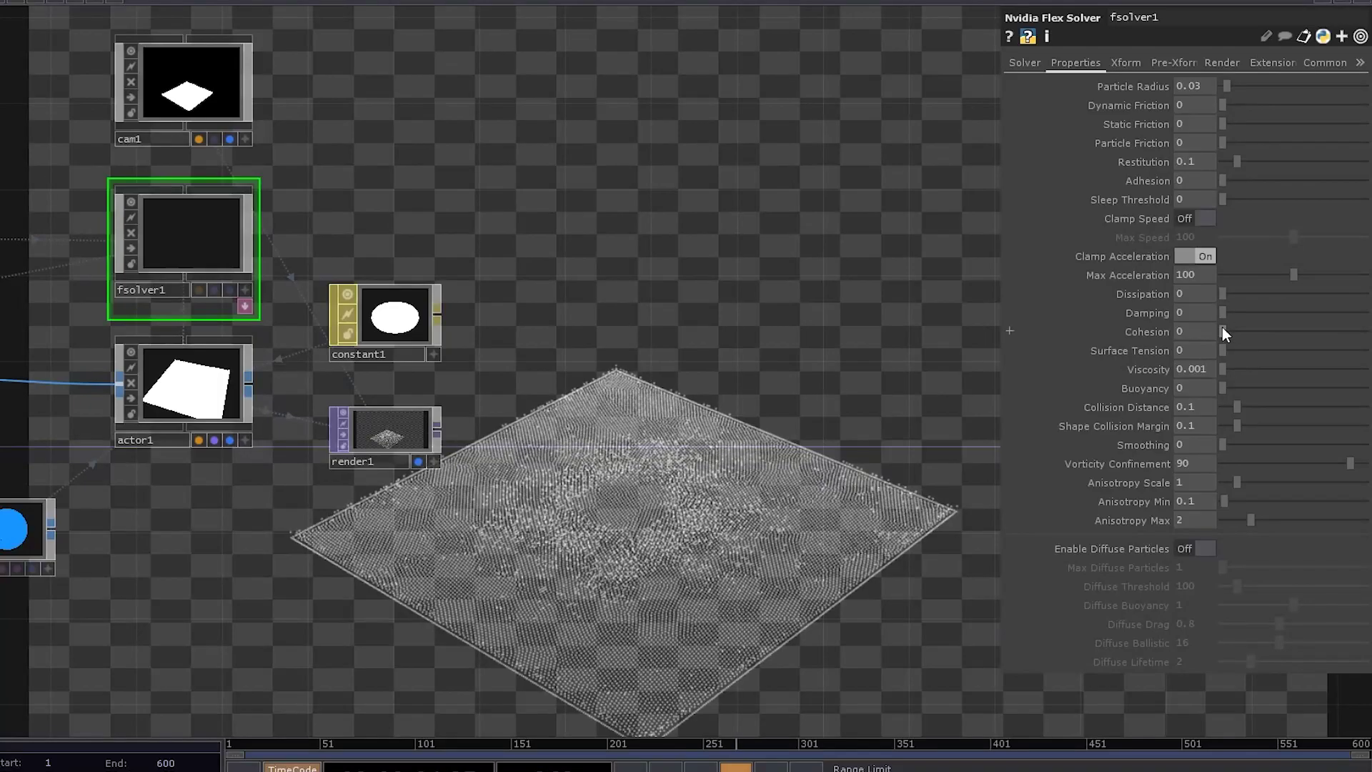
left_click_drag(1224, 330, 1366, 331)
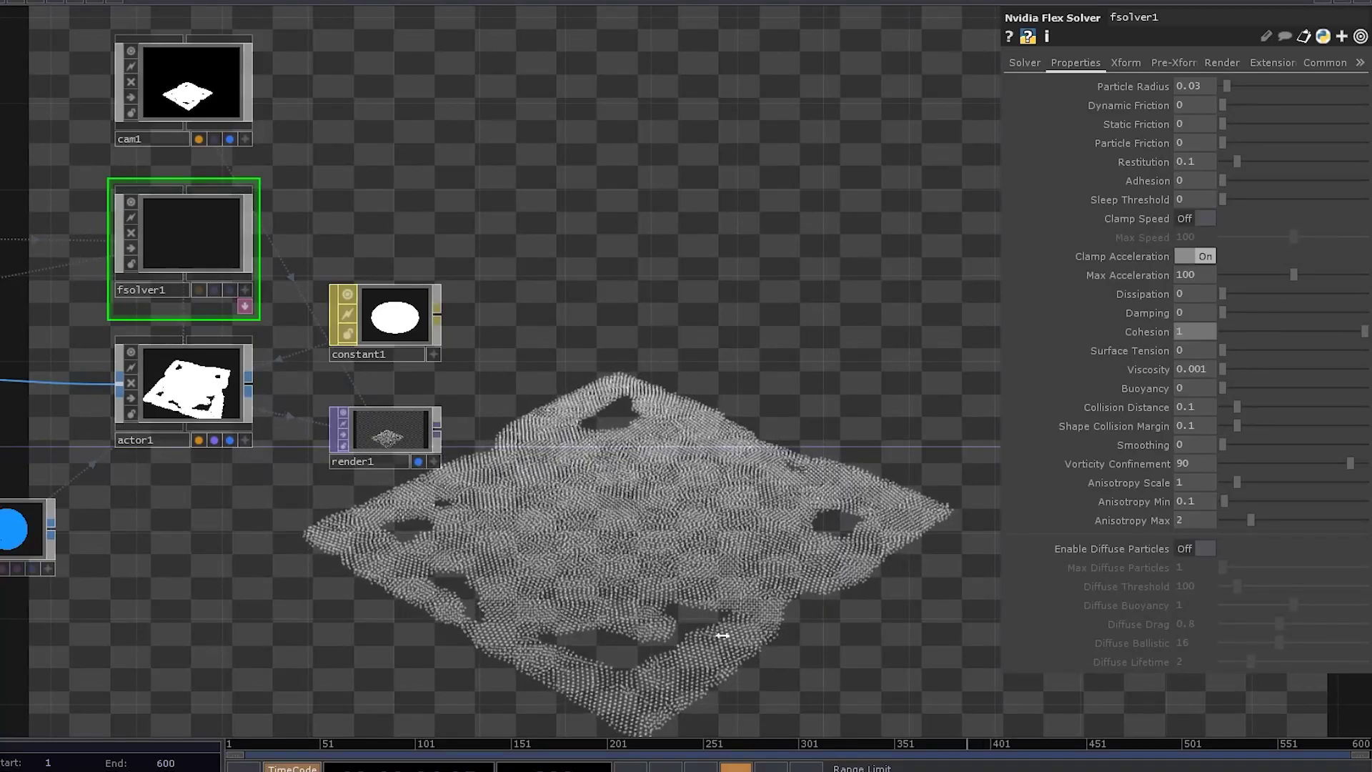
key("1")
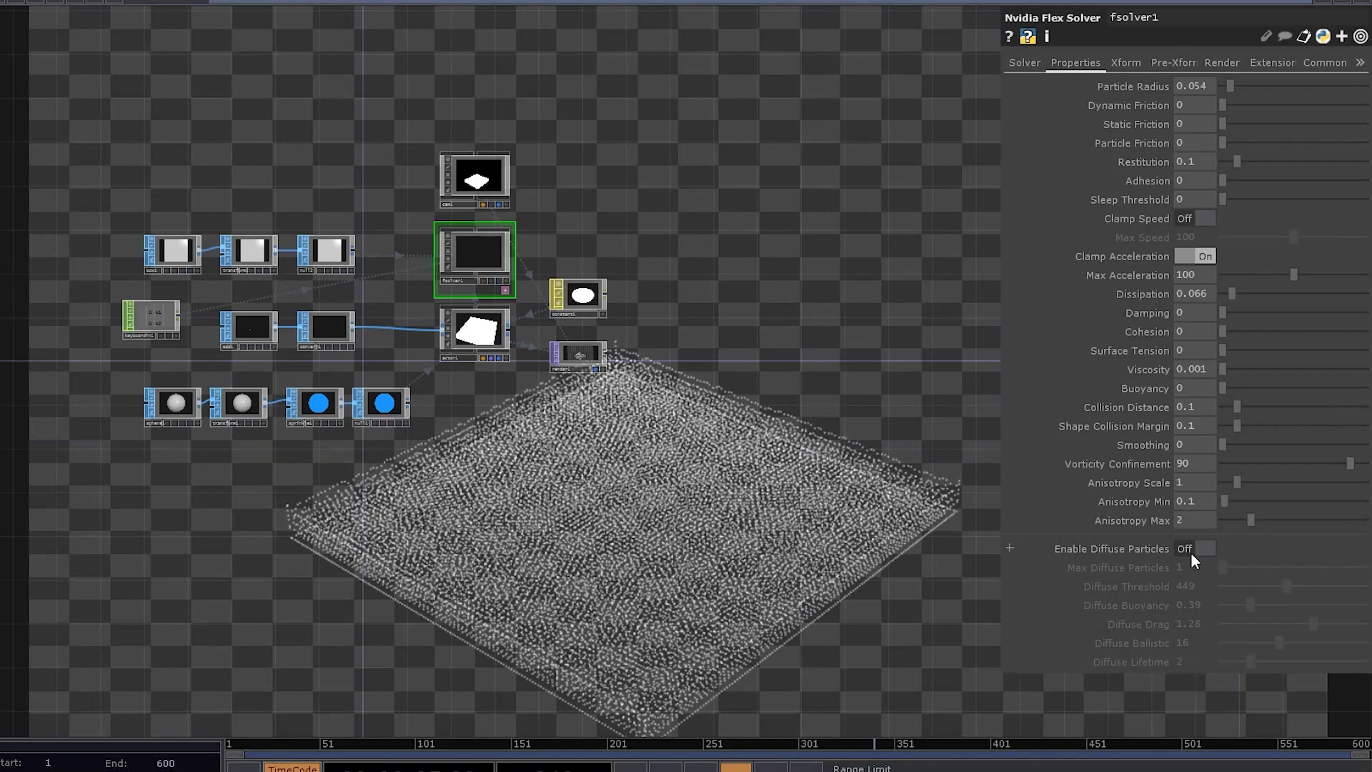
Step: Enable diffuse particles on the Flex solver
left_click(1192, 550)
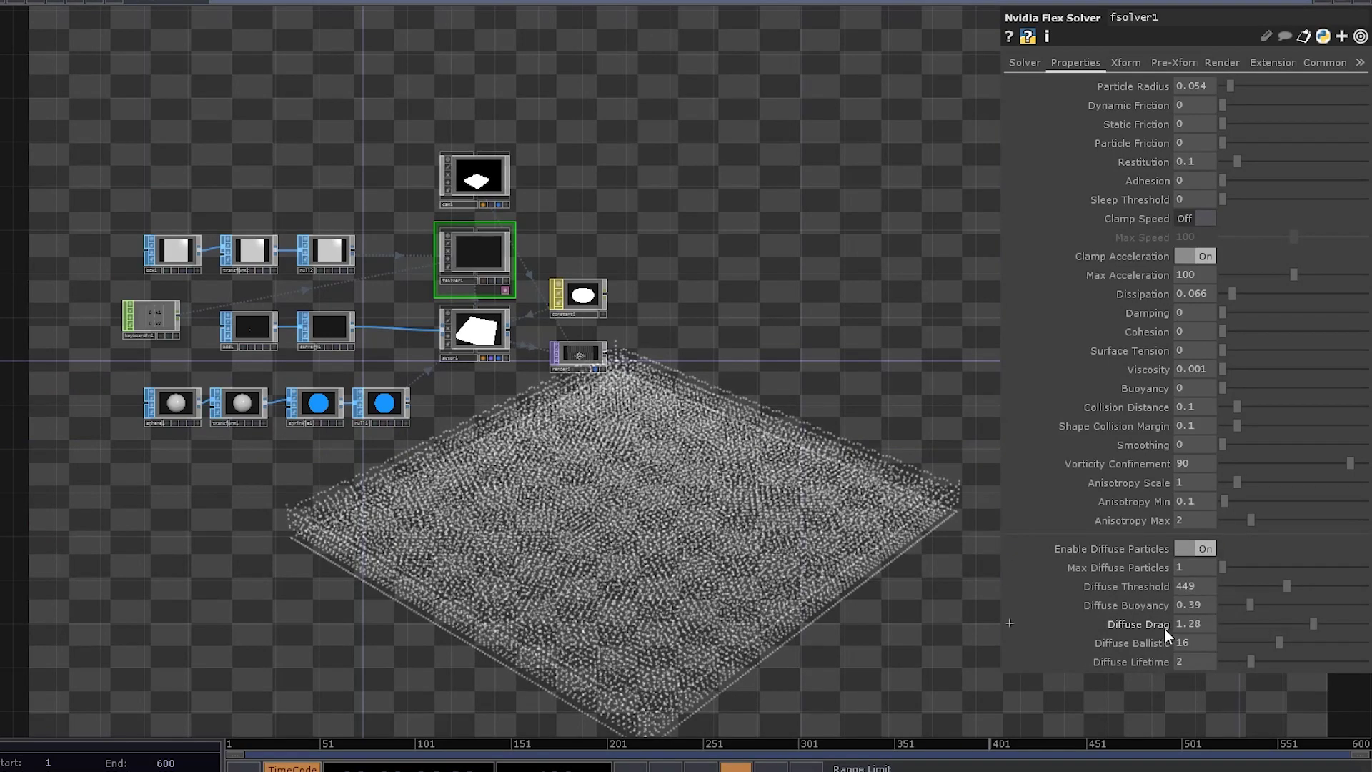
left_click_drag(774, 539, 773, 537)
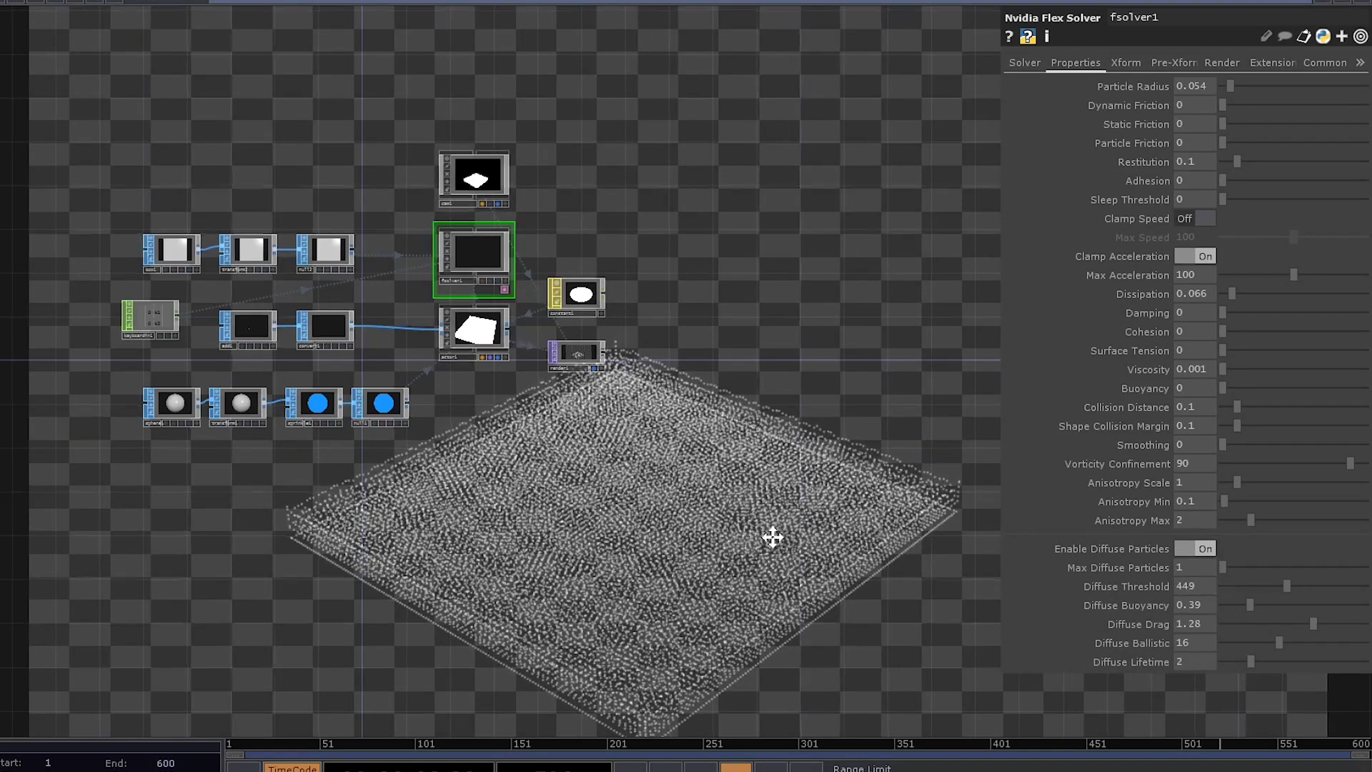
Step: Add an Nvidia Flex TOP below the actor and assign actor1 as its Flex Solver or Actor COMP
key("Tab")
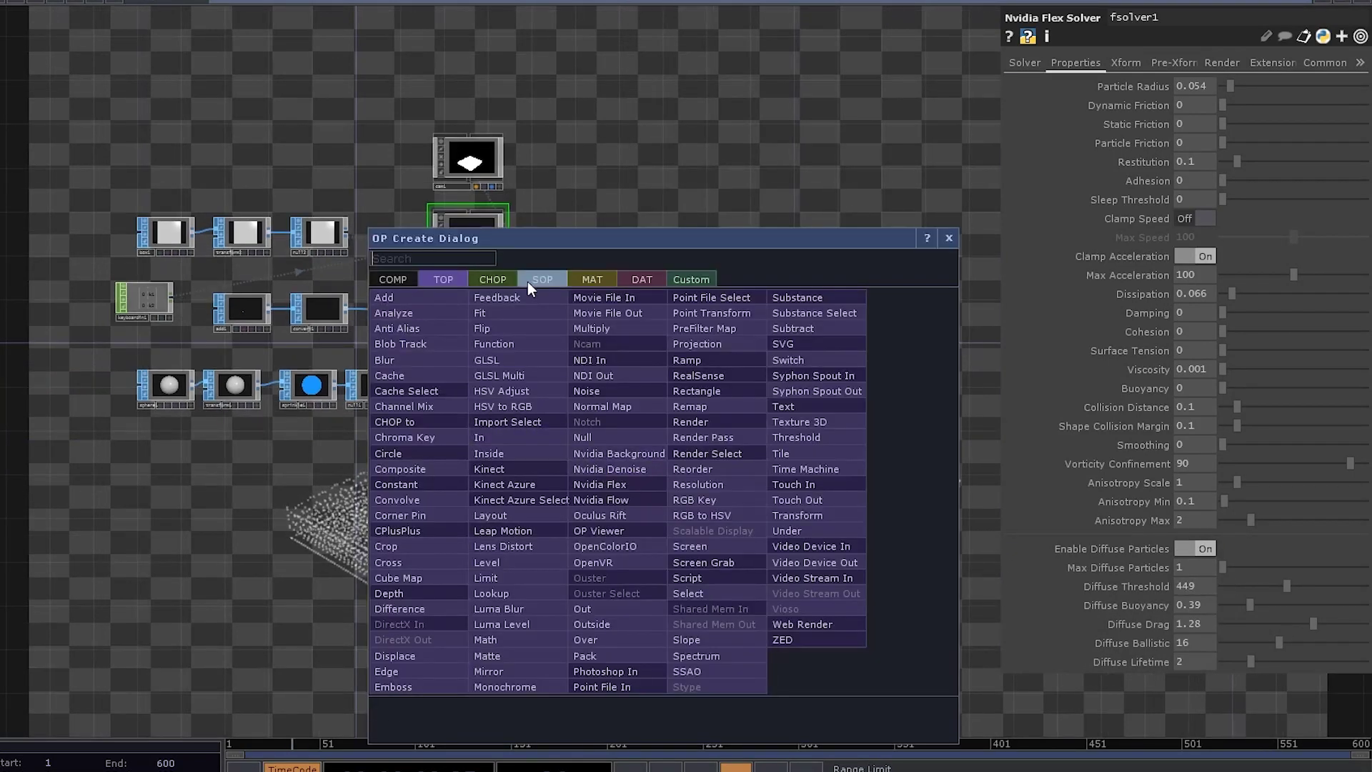
left_click(641, 491)
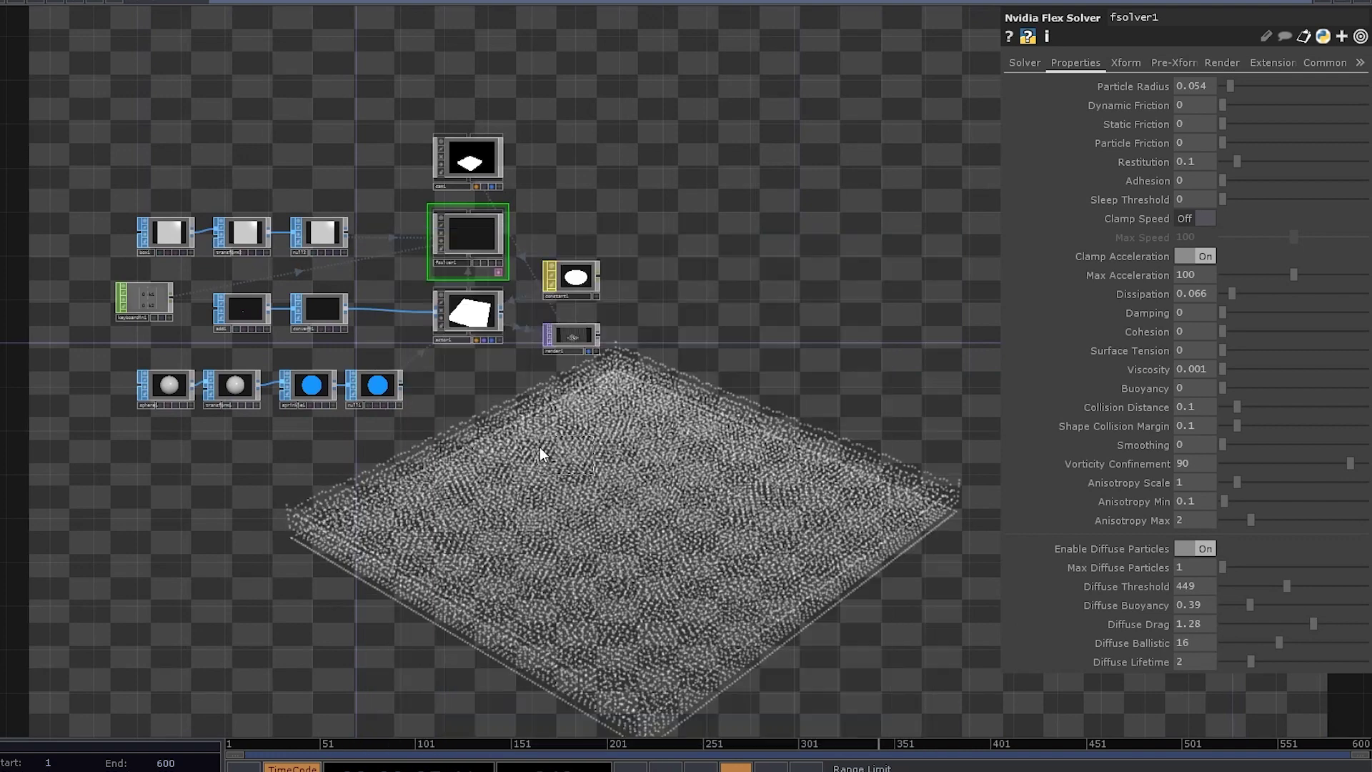
left_click(472, 419)
scroll(472, 419, "up", 2)
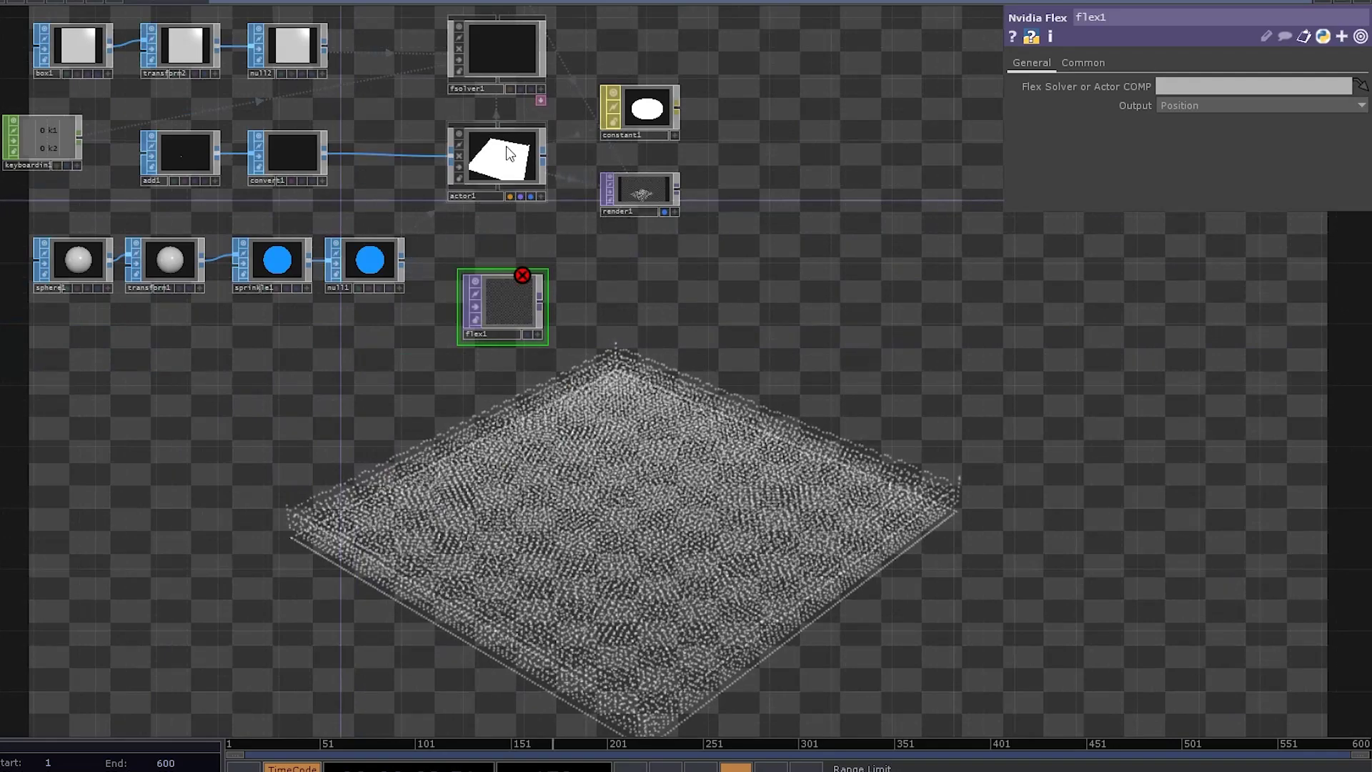
left_click_drag(509, 154, 503, 298)
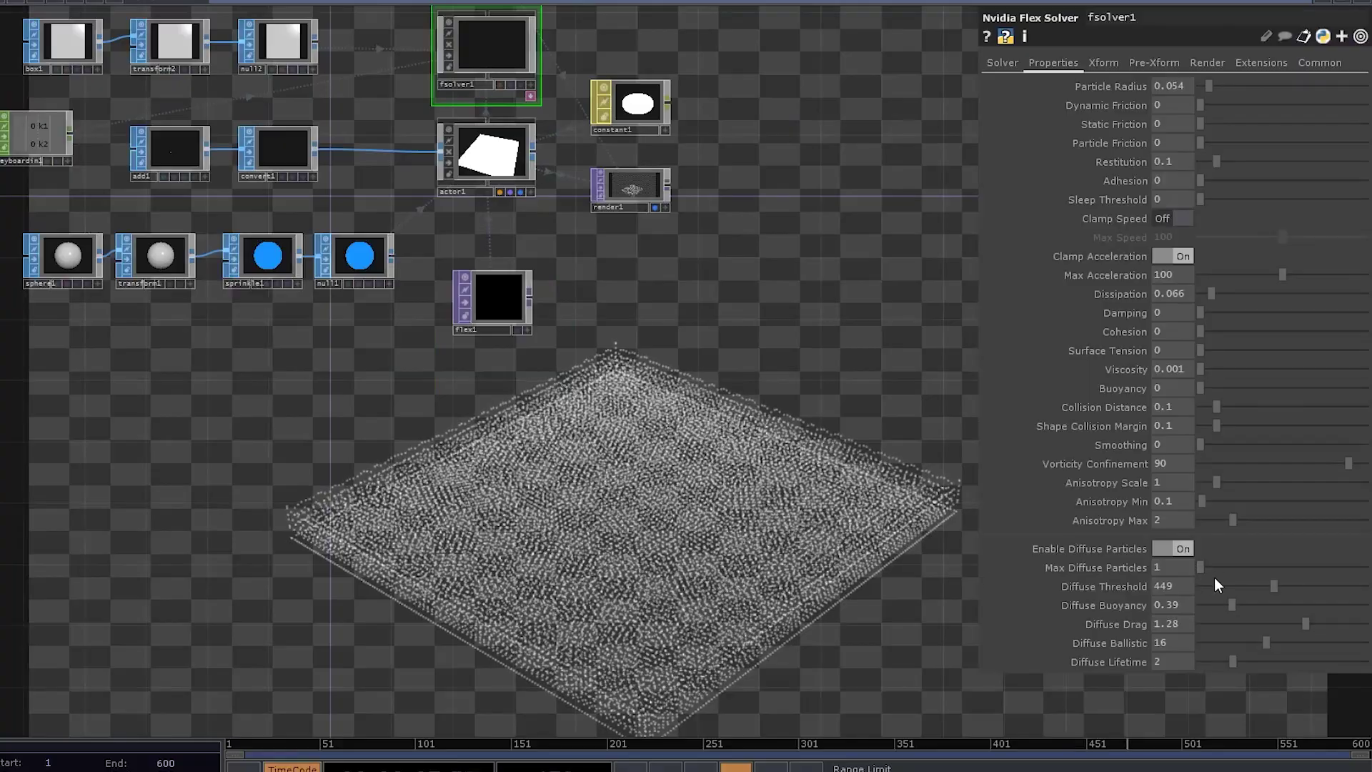
Step: Set the Flex solver's Diffuse Threshold to 245 and check the Flex TOP's output
left_click_drag(1215, 584, 1241, 584)
scroll(492, 301, "up", 5)
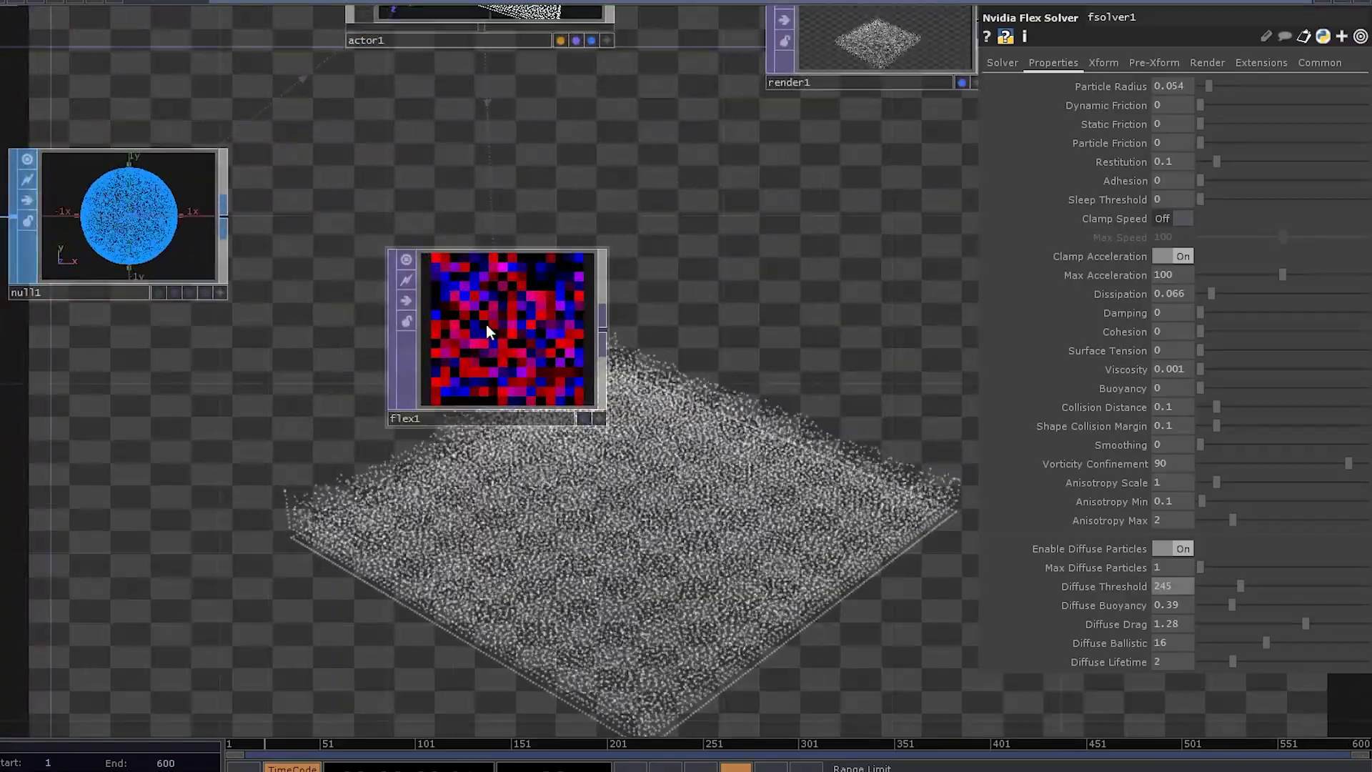
Step: Duplicate the add1 and convert1 SOPs and place the copied pair below the Flex TOP
scroll(556, 324, "down", 3)
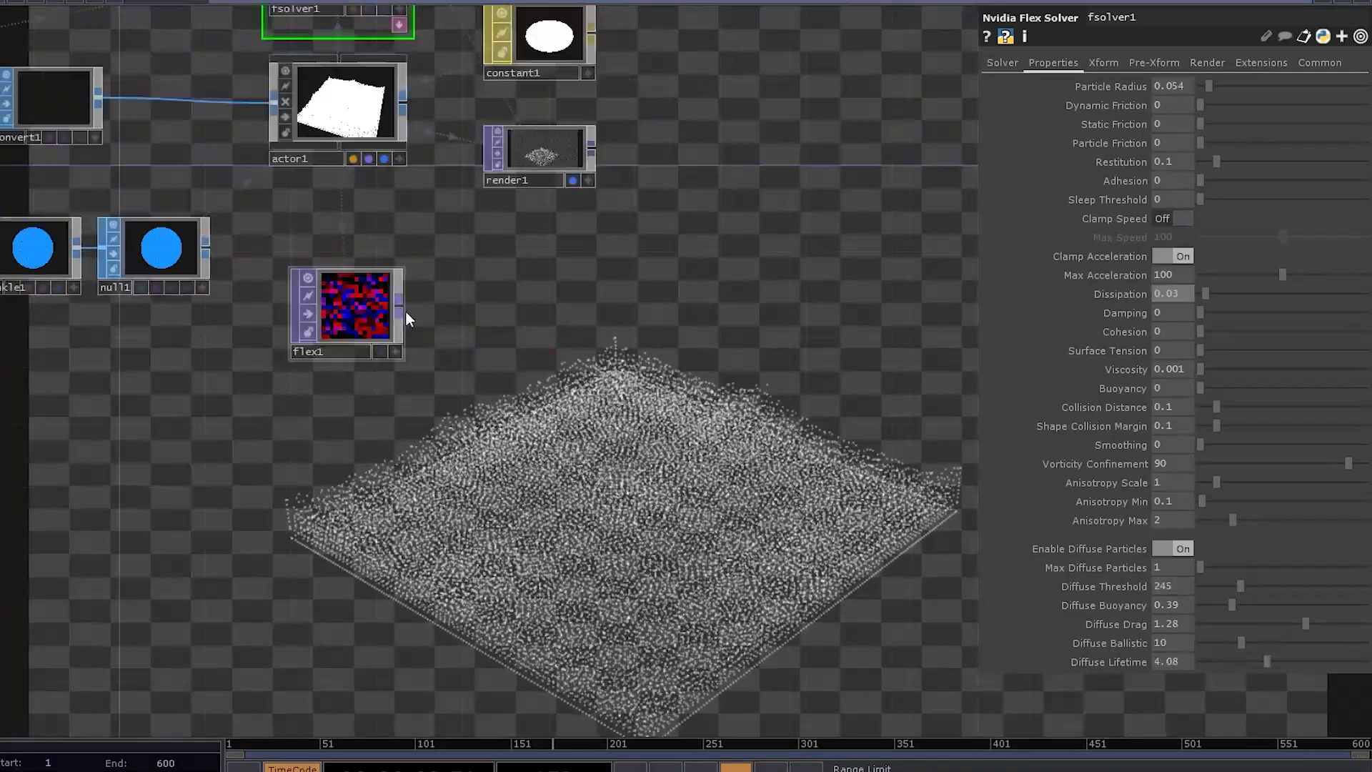
scroll(406, 312, "down", 3)
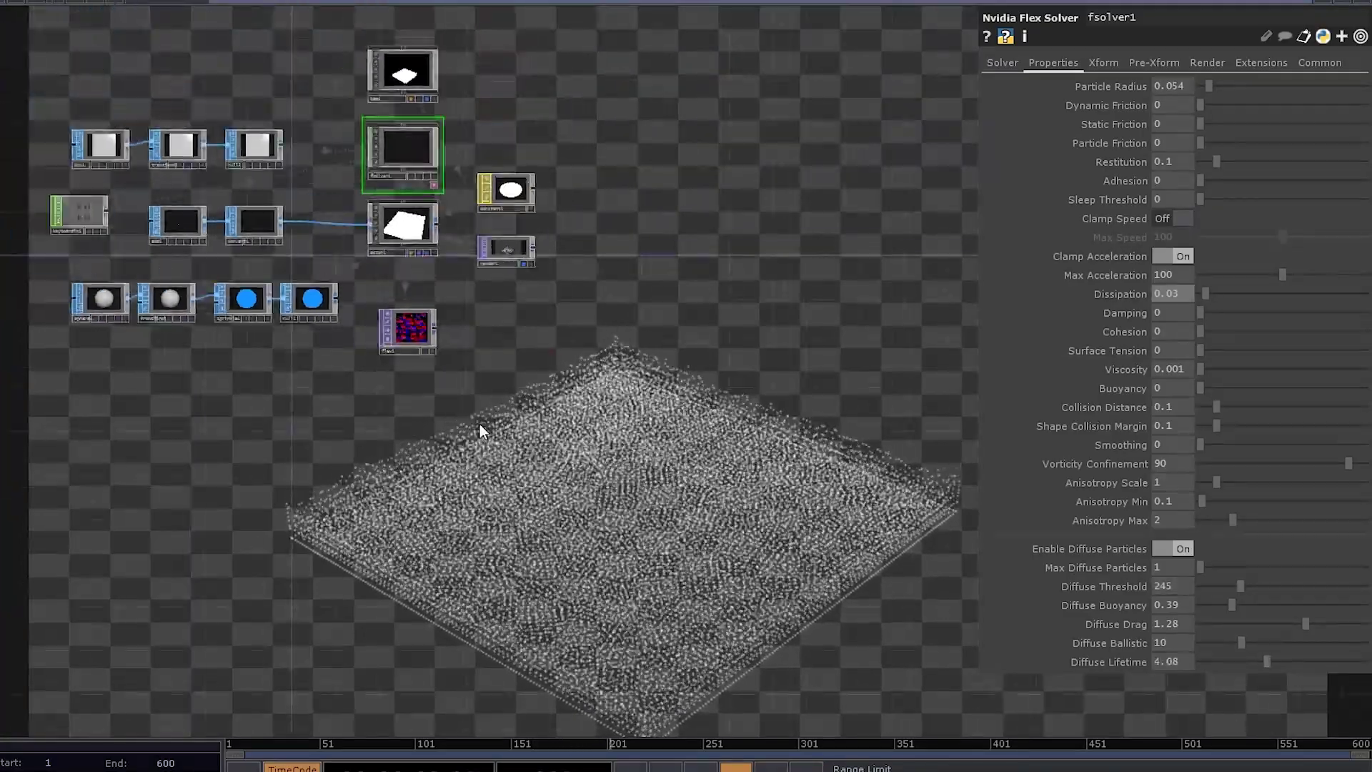
left_click(202, 186)
left_click(294, 191, "shift")
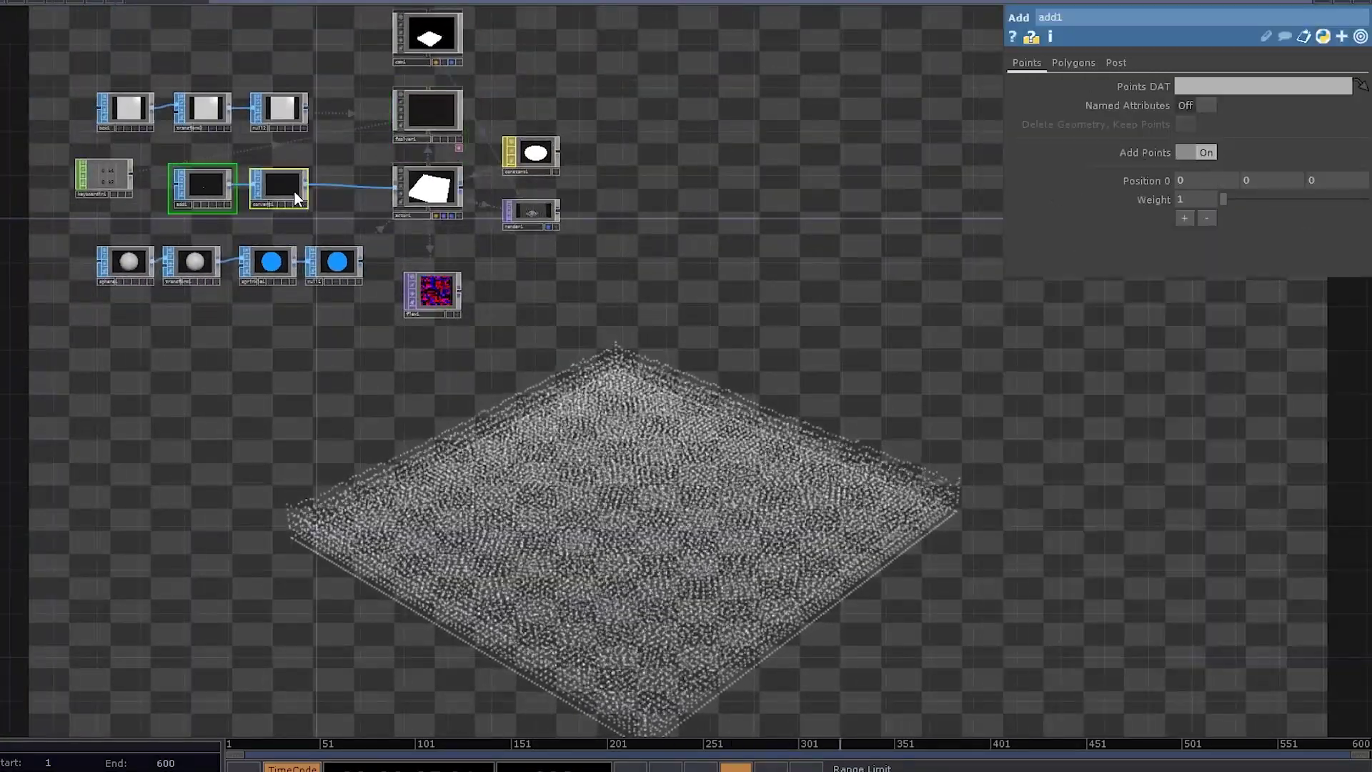
key("ctrl+c")
key("ctrl+v")
left_click_drag(275, 231, 417, 391)
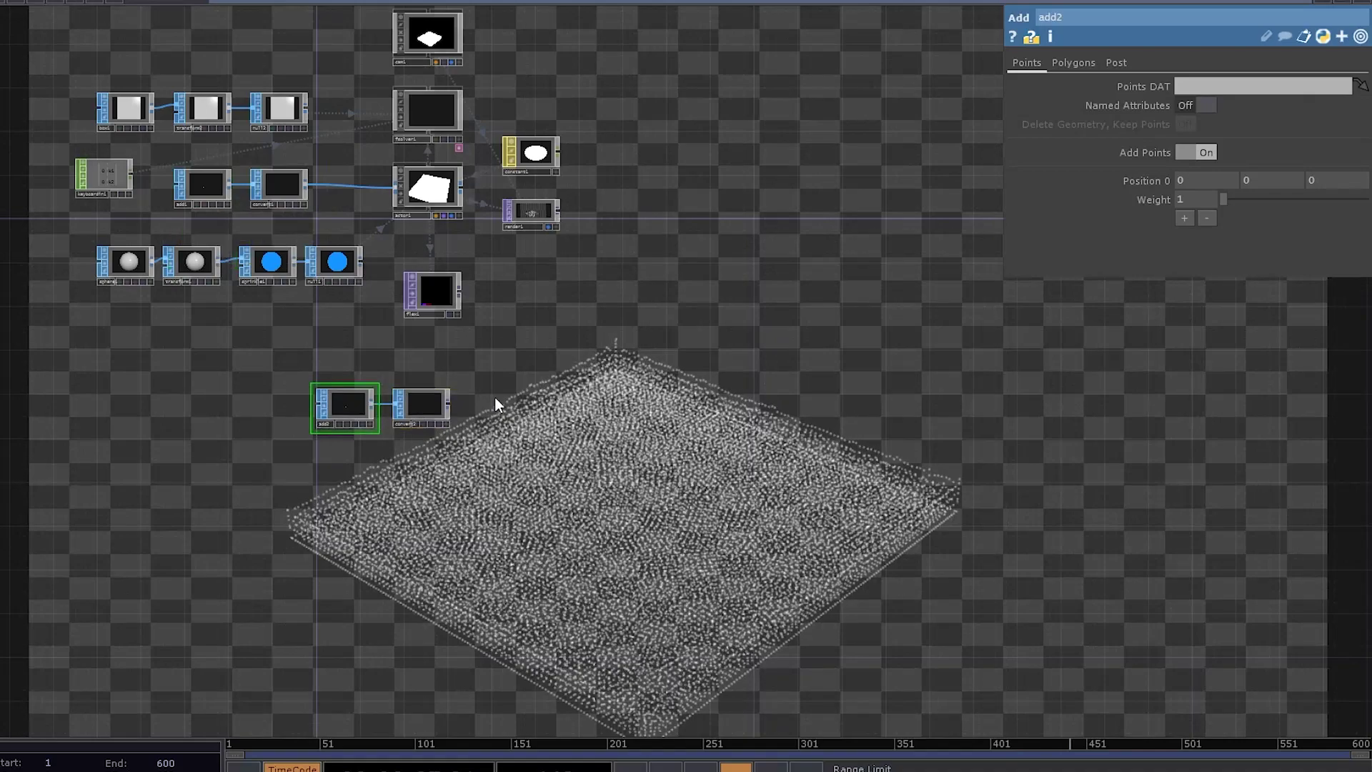
Step: Add a Geometry COMP fed by the copied Convert SOP
key("Tab")
left_click(179, 197)
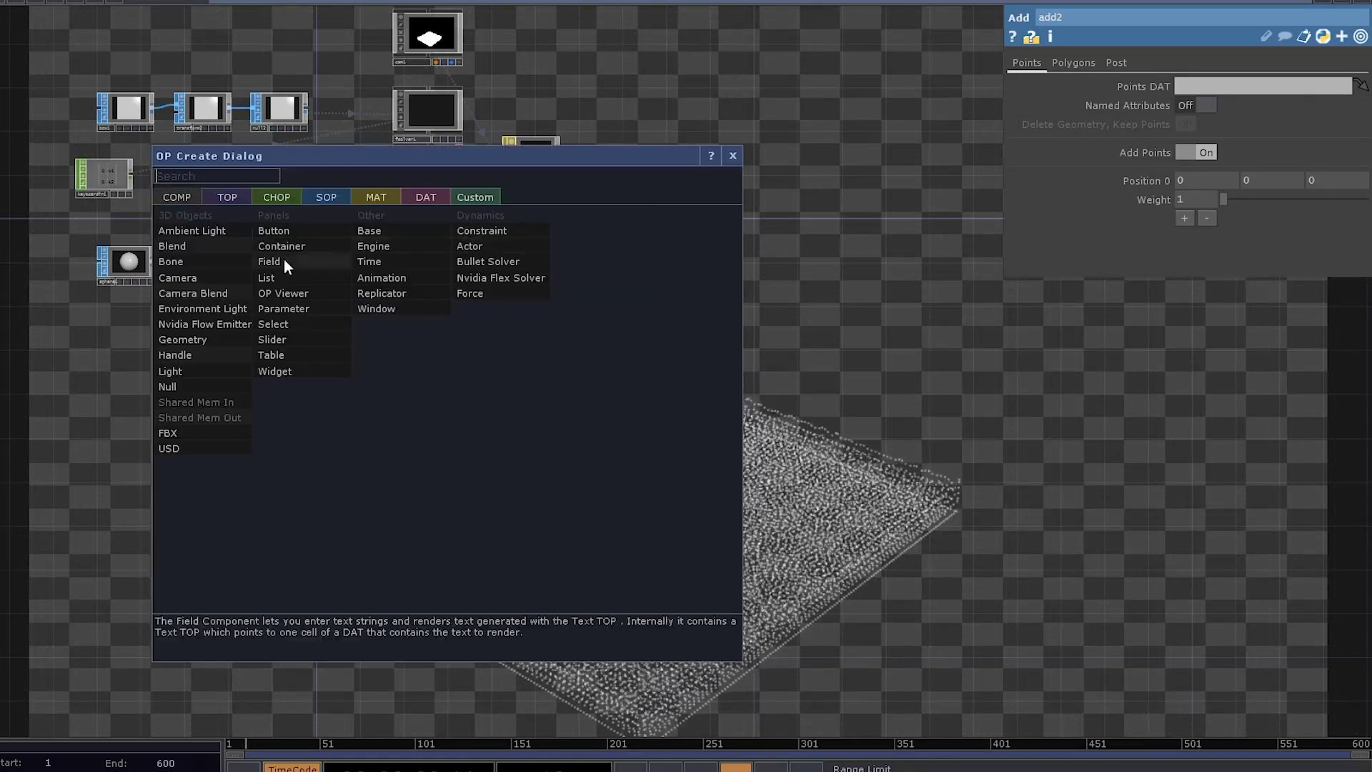
left_click(218, 323)
left_click(509, 404)
scroll(504, 397, "up", 4)
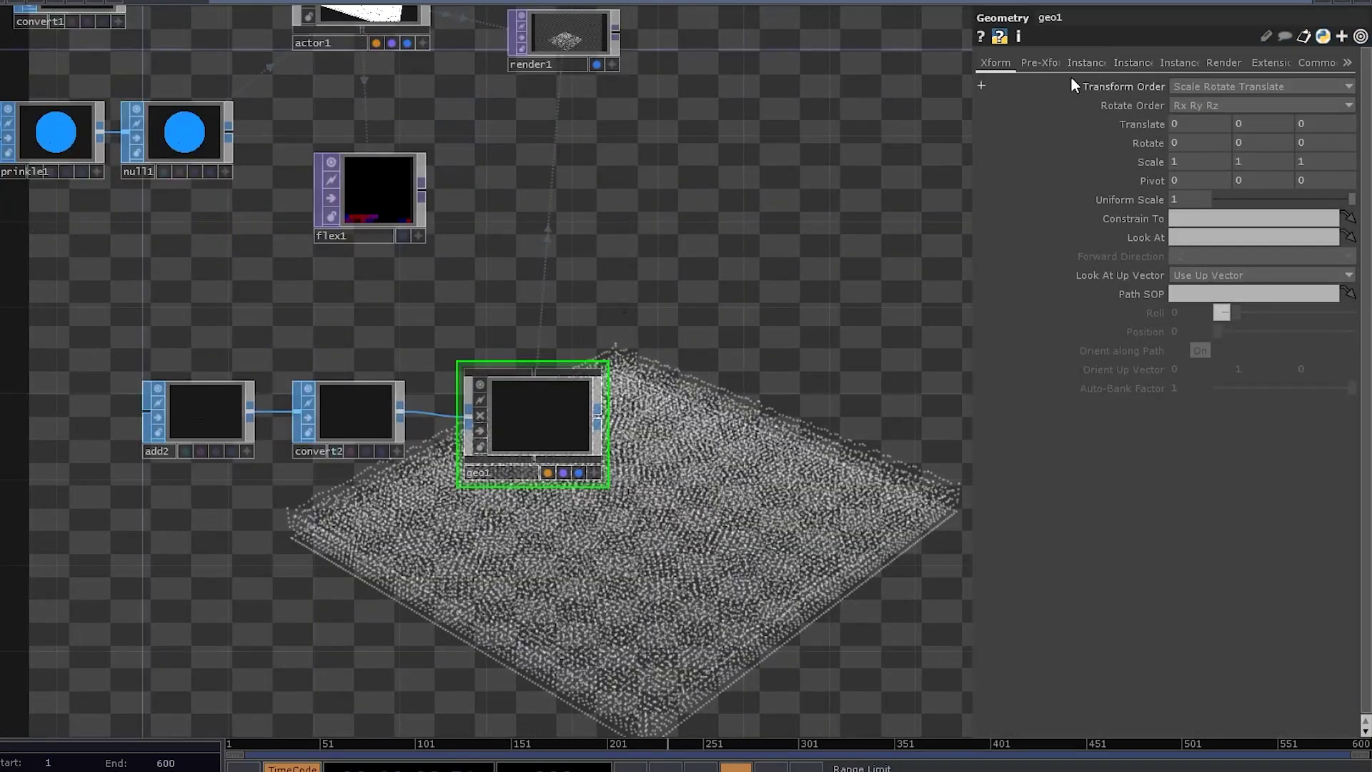
Step: Enable instancing on geo1 with flex1 as Translate OP and r, g, b as Translate X, Y and Z
left_click(1086, 62)
left_click(1191, 86)
left_click_drag(371, 187, 1184, 229)
left_click(1203, 266)
type("r")
left_click(1211, 285)
type("g")
left_click(1210, 303)
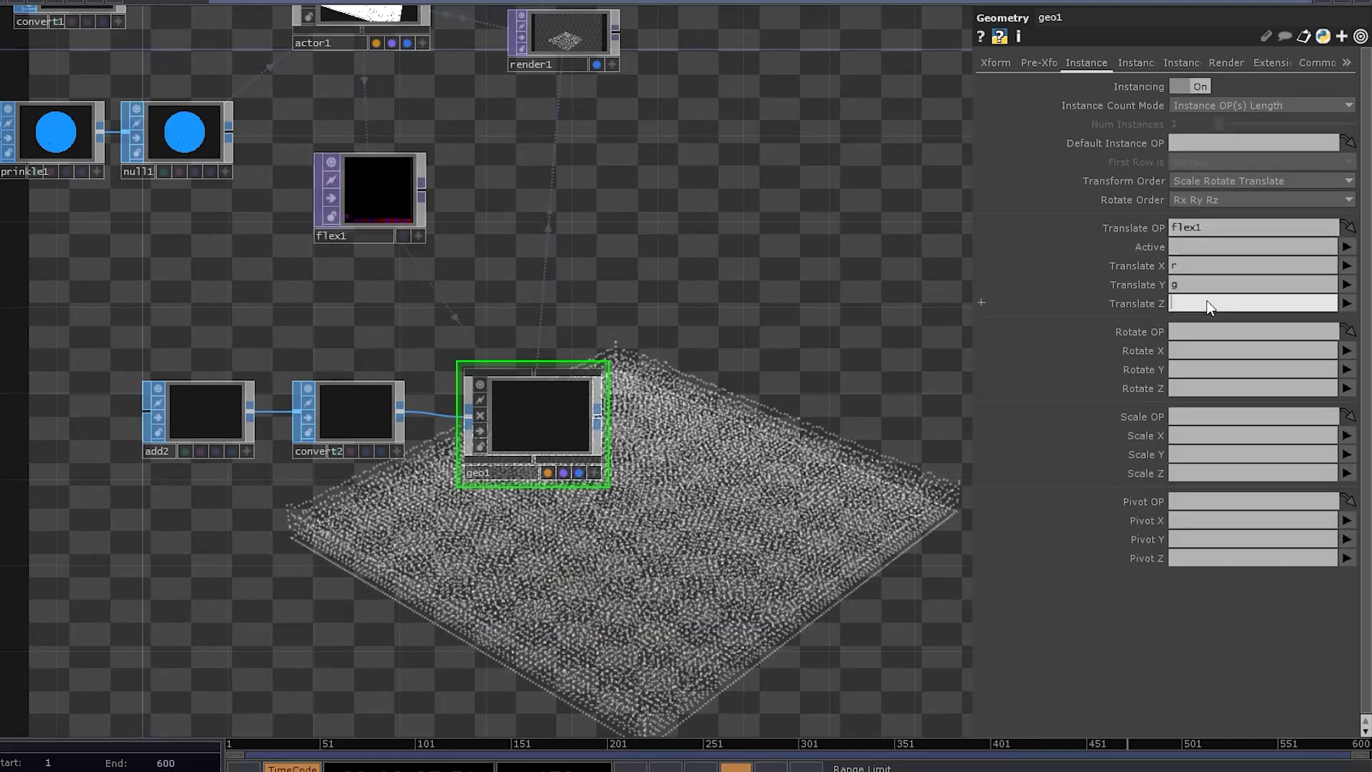
type("b")
Step: Duplicate the Constant material, assign the copy to geo1 and place it below the geometry
scroll(751, 350, "down", 2)
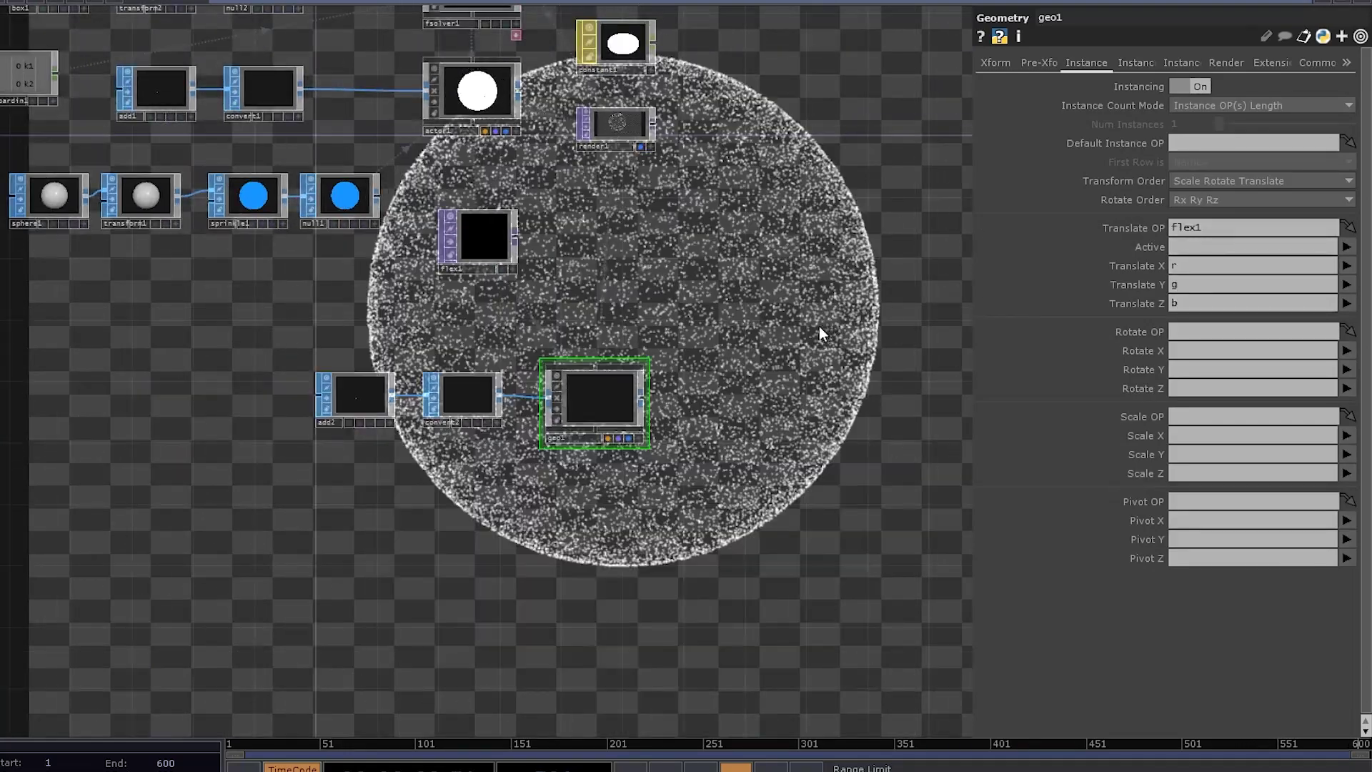
left_click_drag(822, 331, 699, 328)
left_click(518, 254)
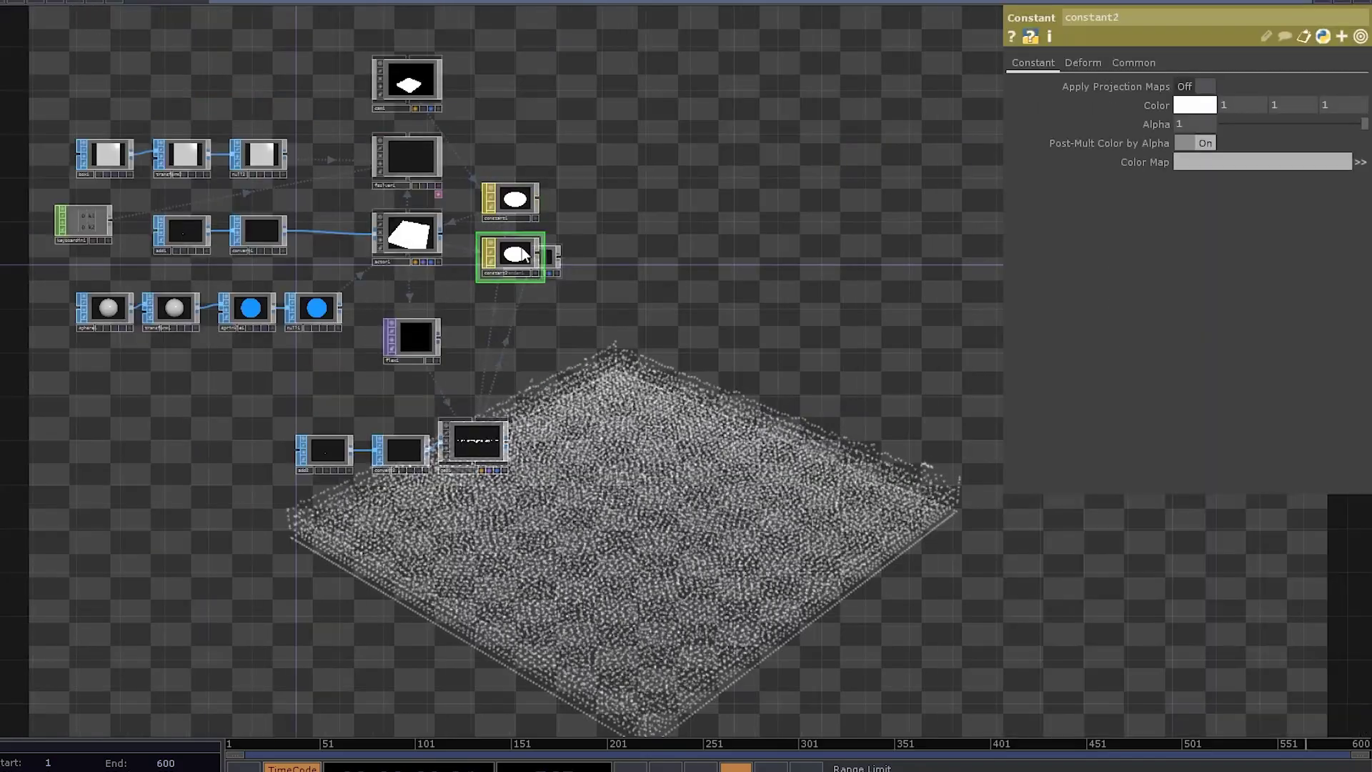
left_click_drag(524, 255, 481, 445)
left_click(487, 428)
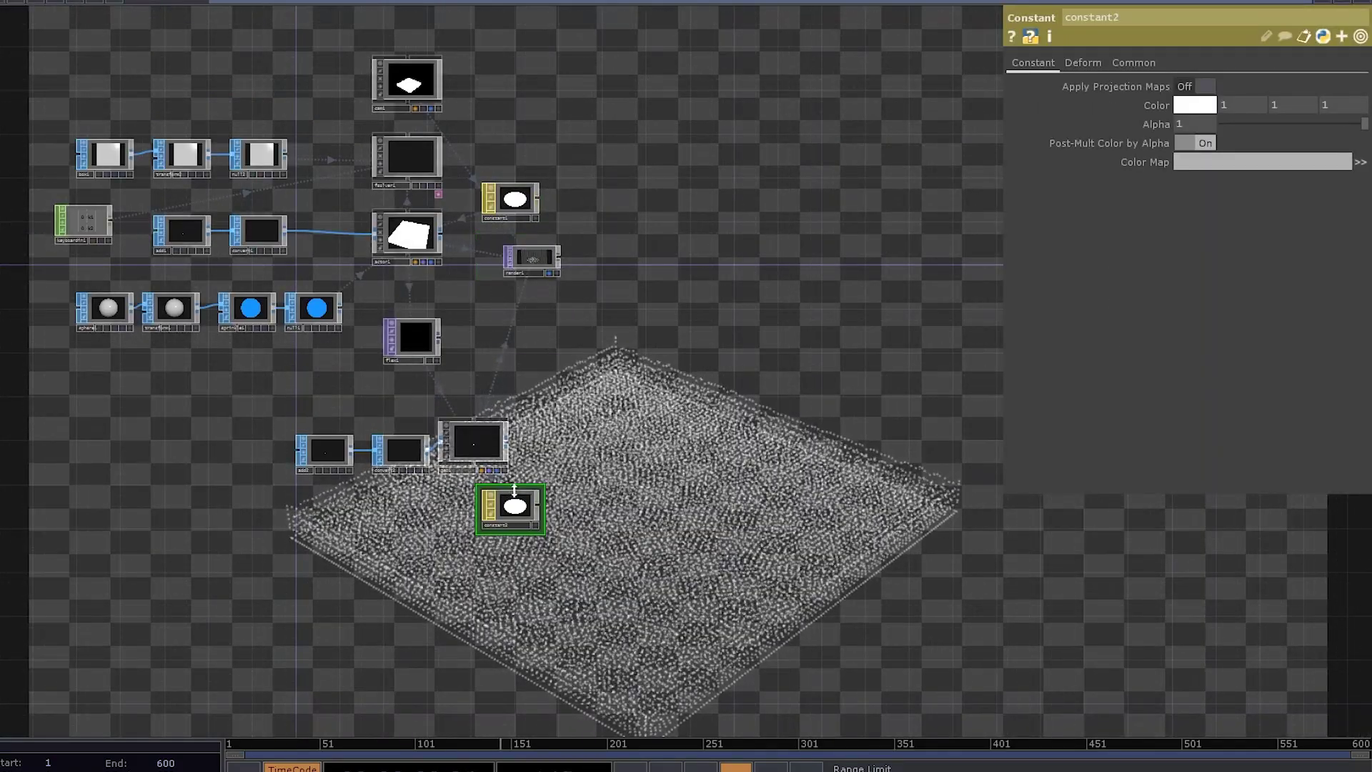
Step: Set the copied Constant material's color to pure red
scroll(512, 501, "up", 3)
left_click(1181, 106)
left_click(1167, 29)
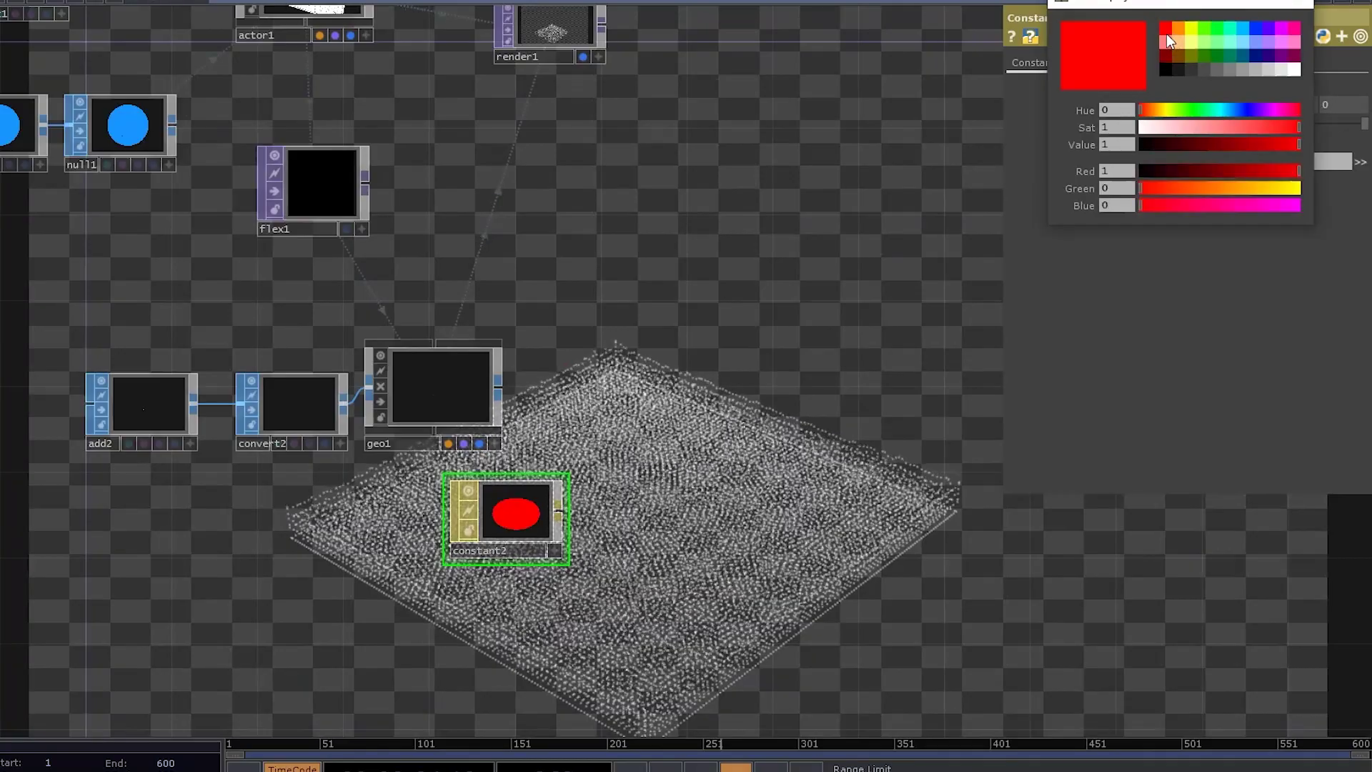
Step: Add a Force COMP and place it beside geo1
left_click_drag(825, 318, 703, 311)
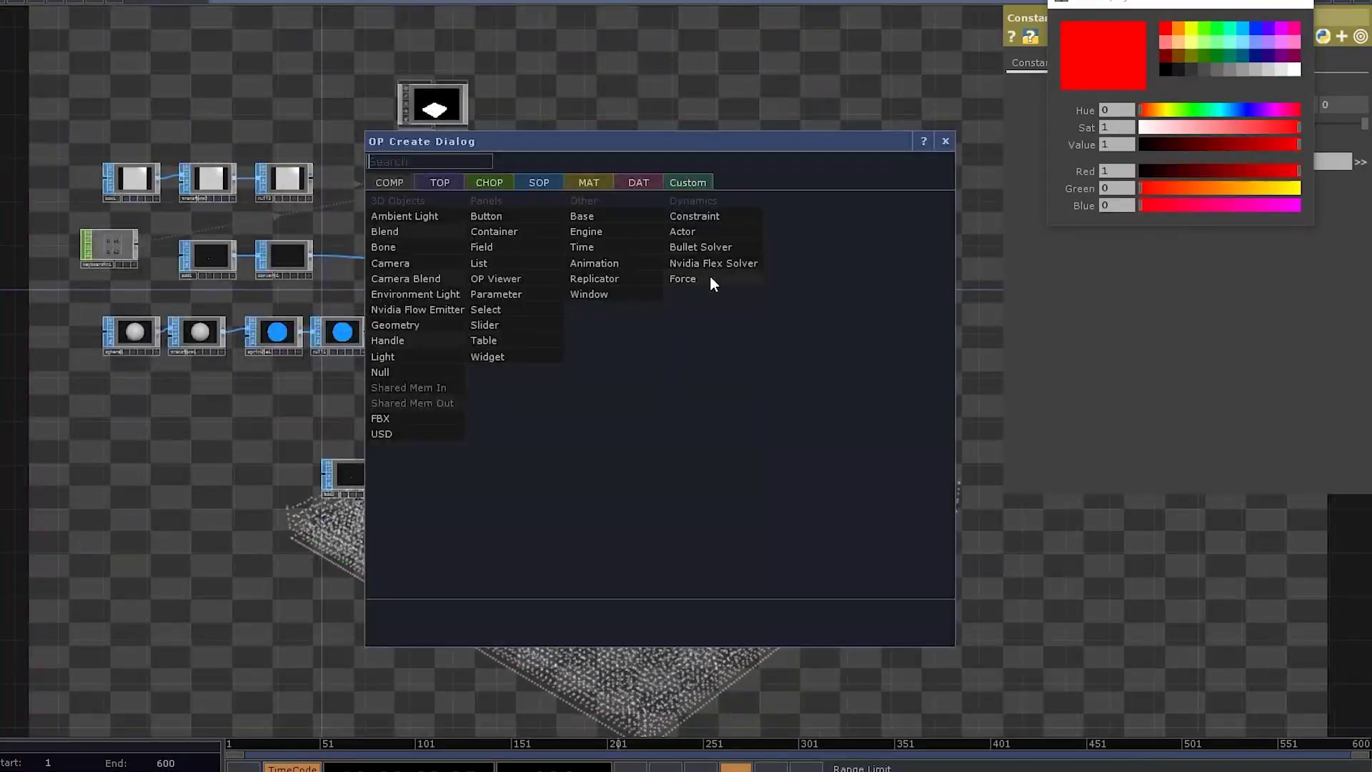
left_click(709, 278)
left_click(627, 398)
scroll(626, 394, "up", 3)
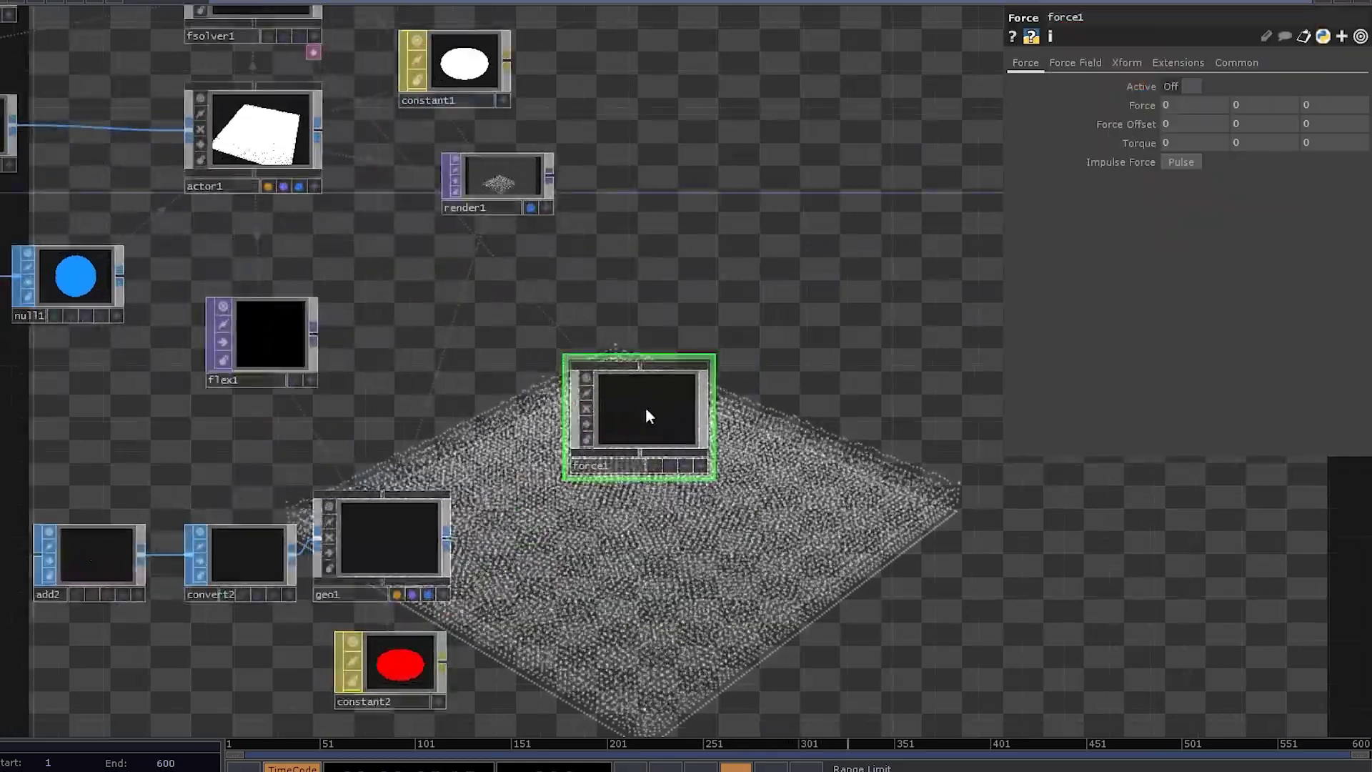
left_click_drag(646, 409, 560, 536)
left_click_drag(559, 378, 316, 230)
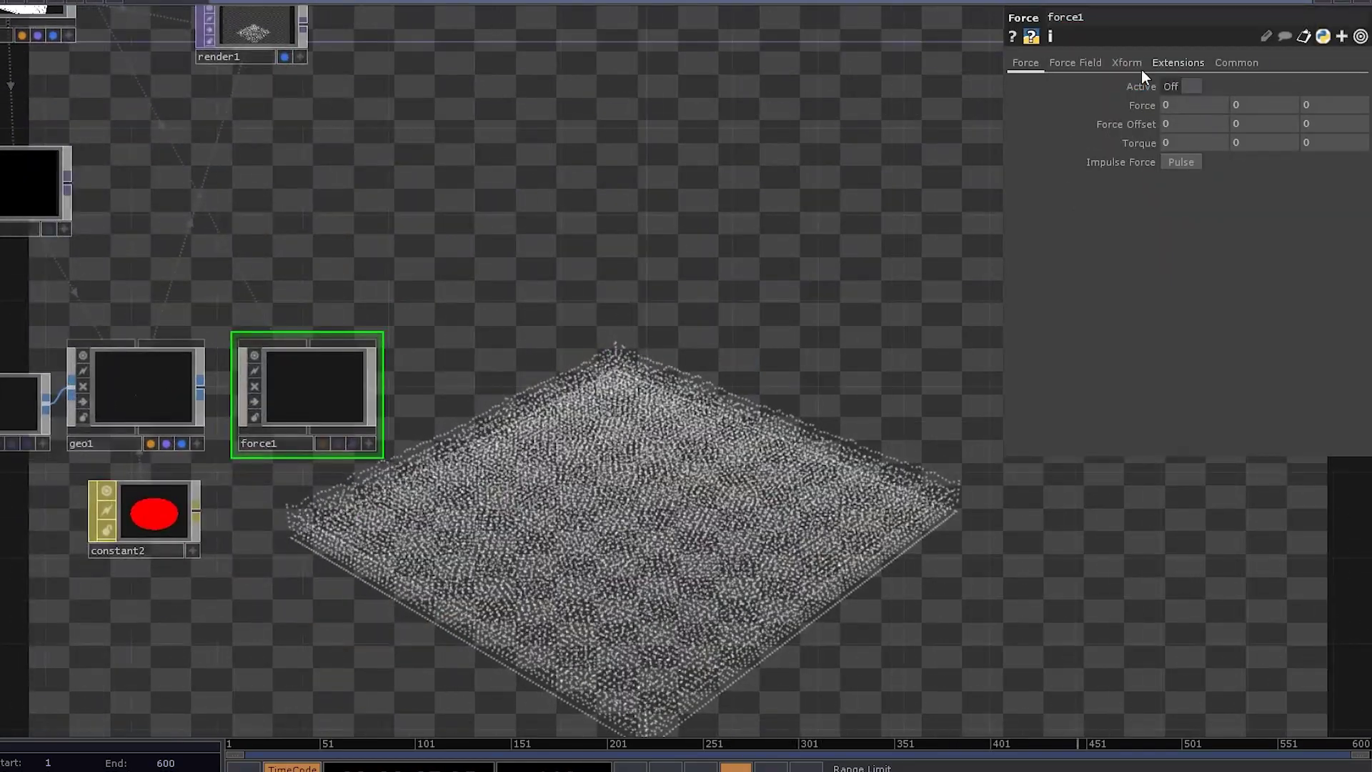
Step: Activate the force field on force1 and set its Strength to 4 and Radius to 1.54
left_click(1076, 62)
left_click(1181, 86)
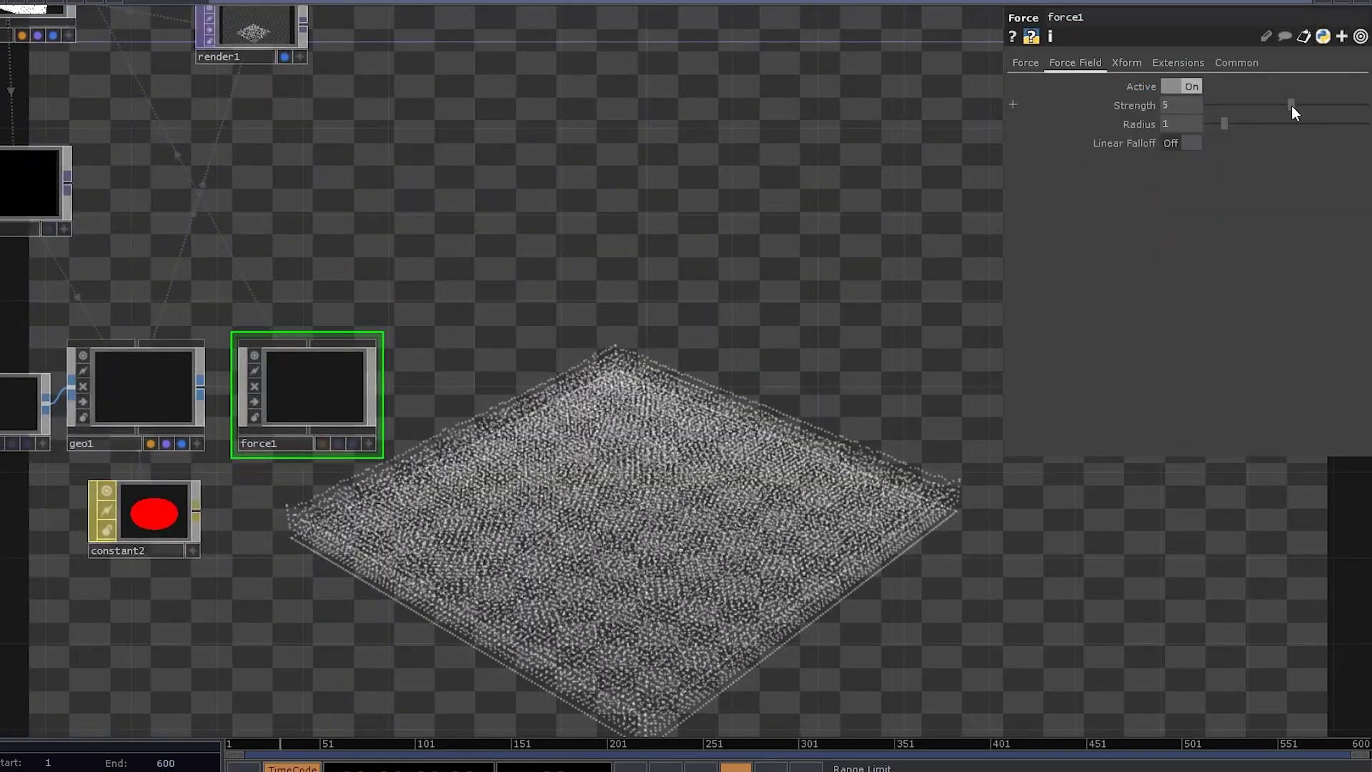
mouse_move(1292, 105)
left_mouse_down()
mouse_move(1312, 106)
mouse_move(1264, 105)
mouse_move(1298, 103)
left_mouse_up()
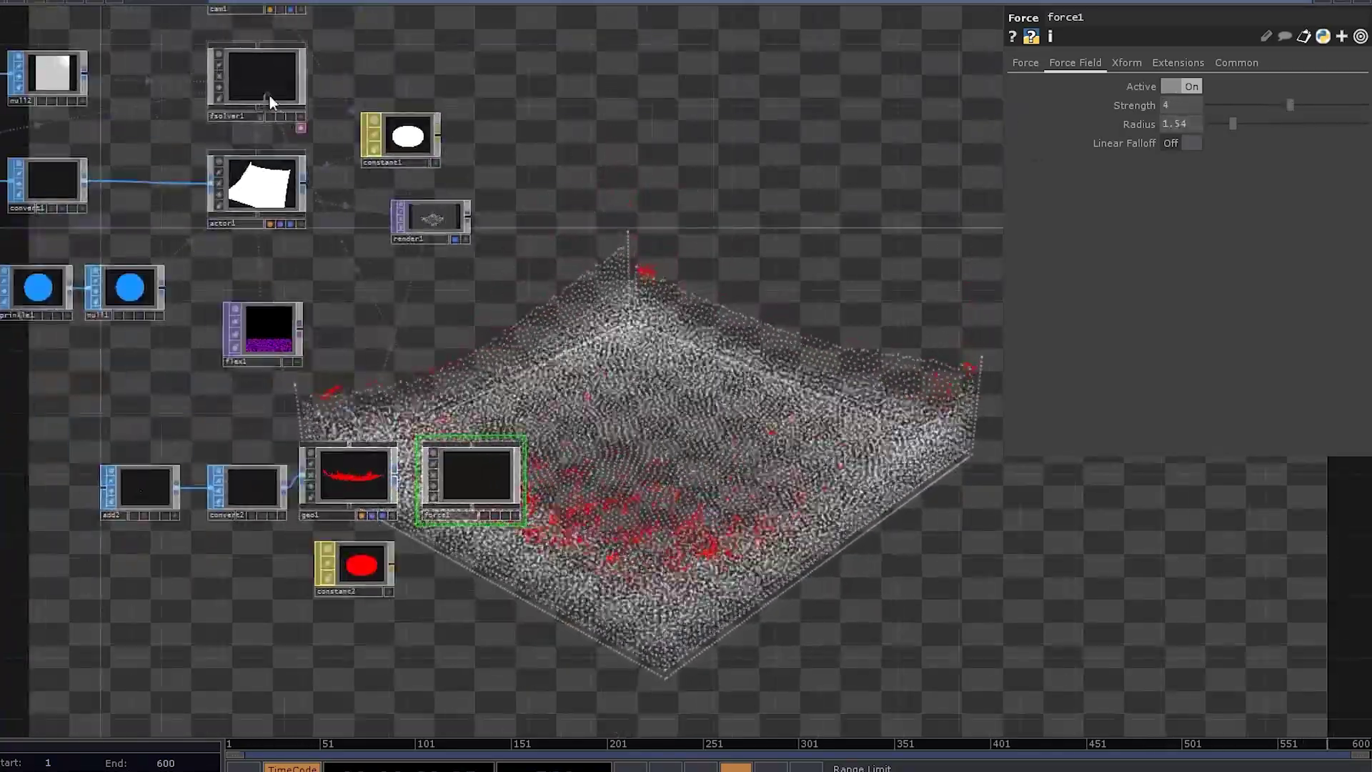
Step: Set the Flex solver's Y Gravitational Acceleration to 0
left_click(269, 96)
left_click(1025, 62)
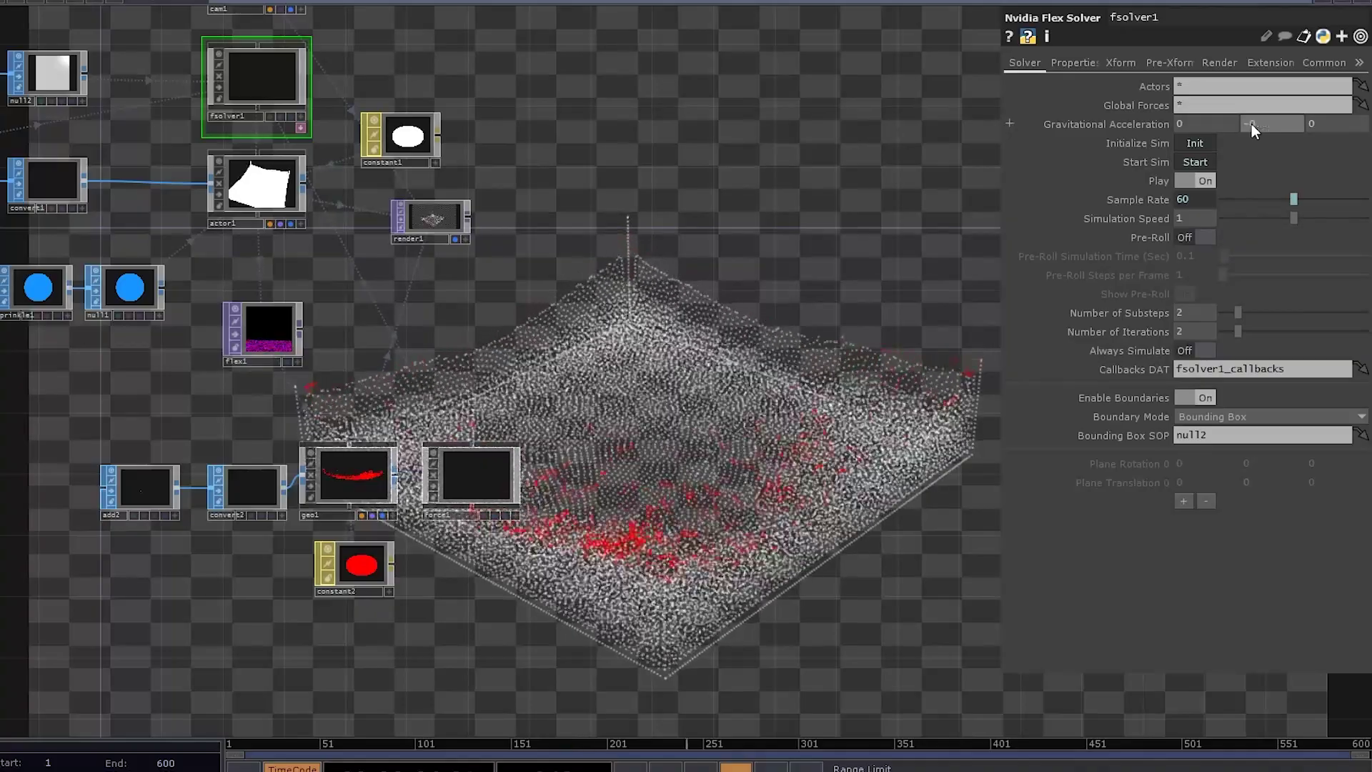
double_click(1258, 124)
type("0")
key("Return")
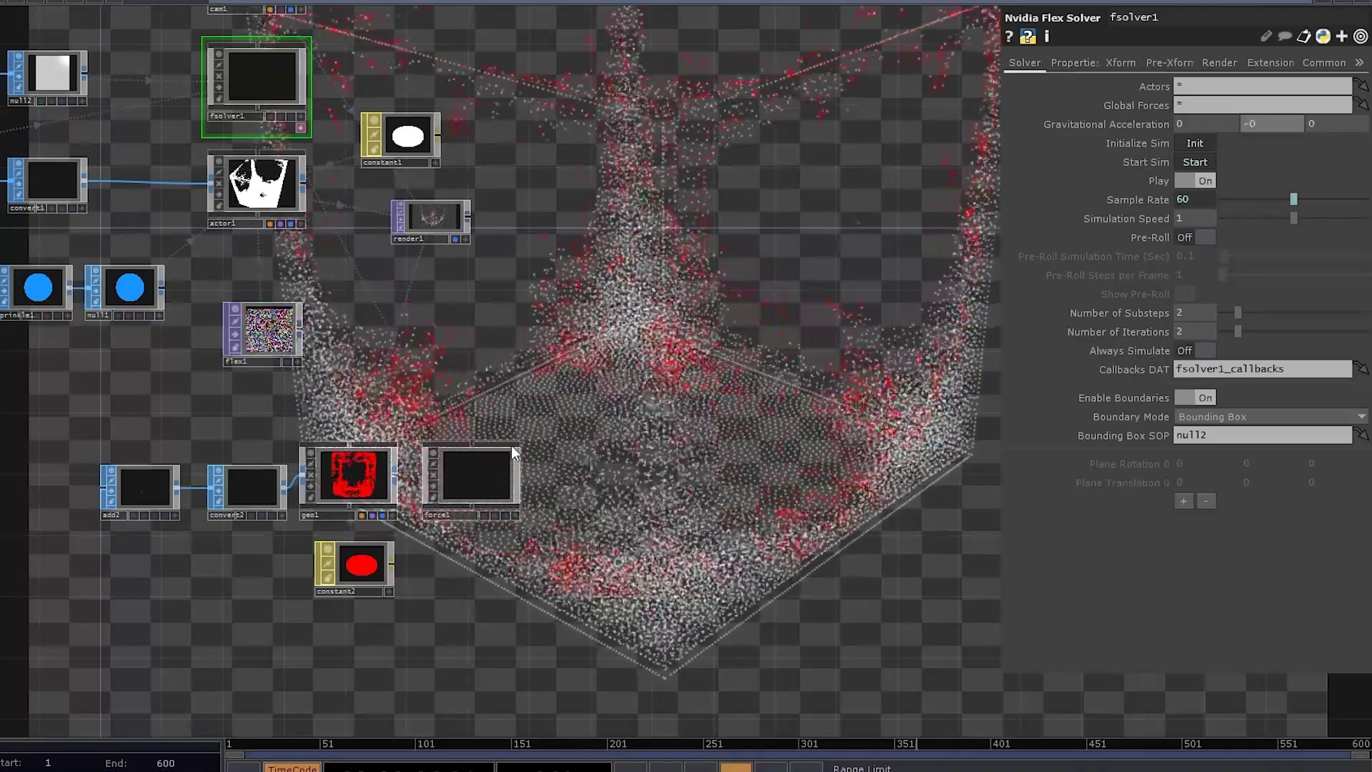
Step: Set the Strength of force1's force field to -27
left_click(471, 480)
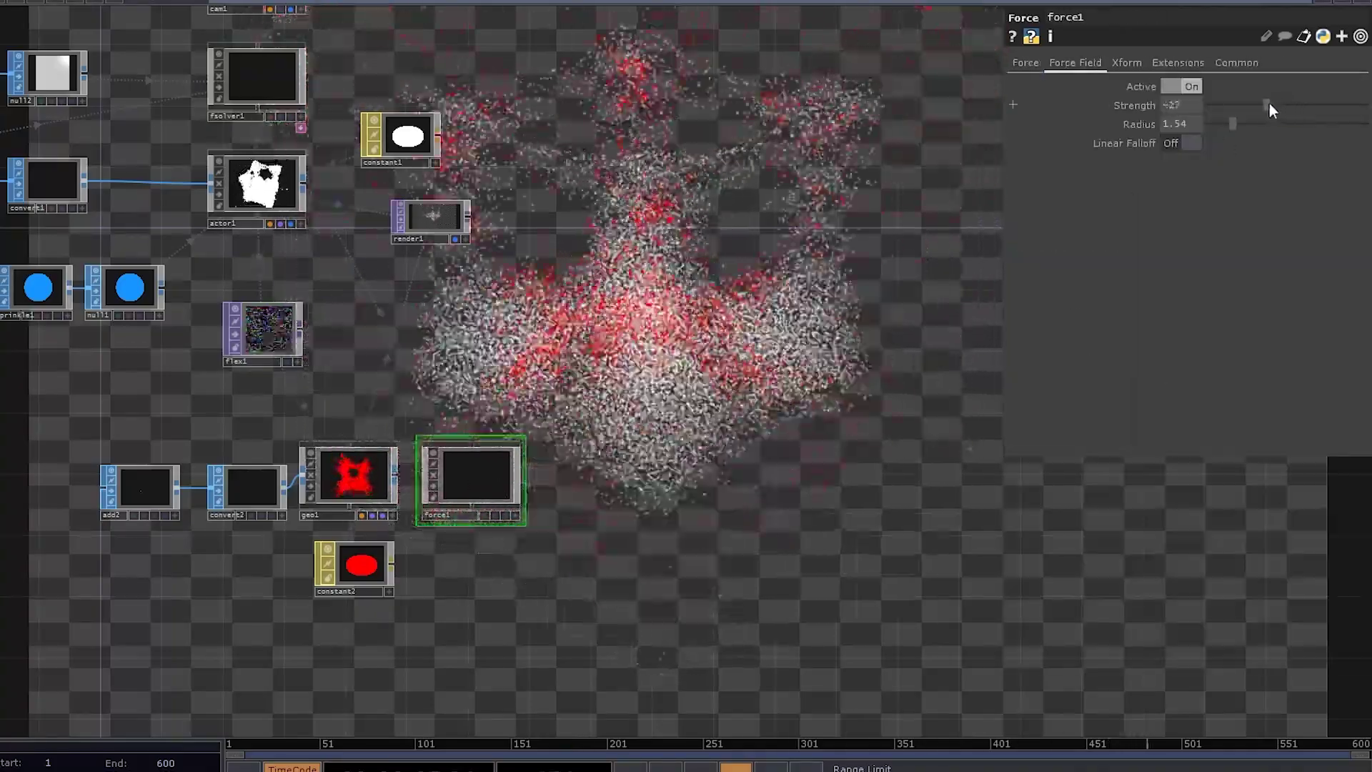